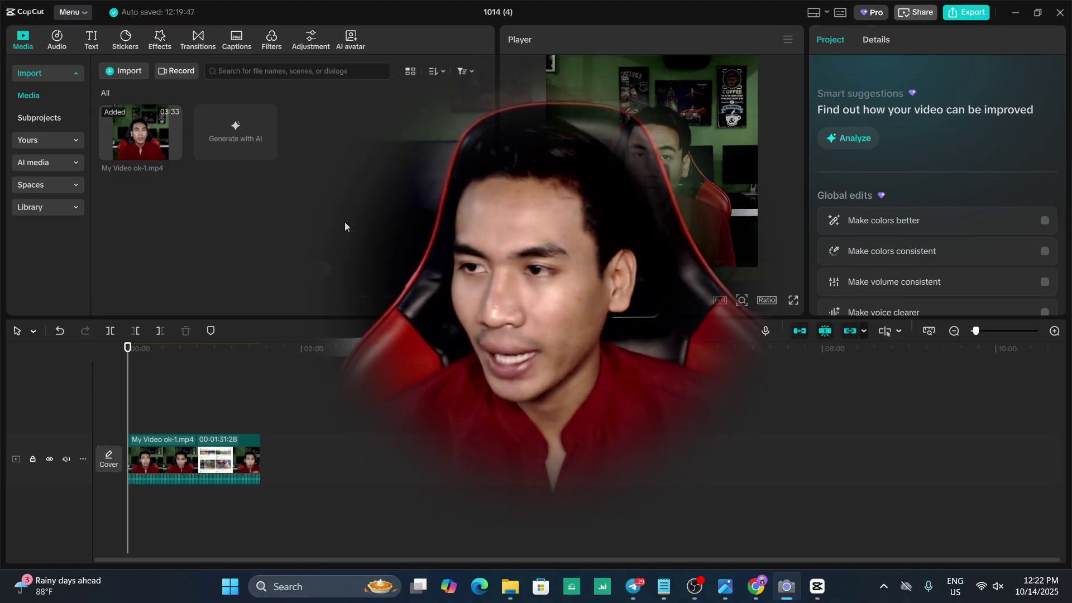
click(329, 162)
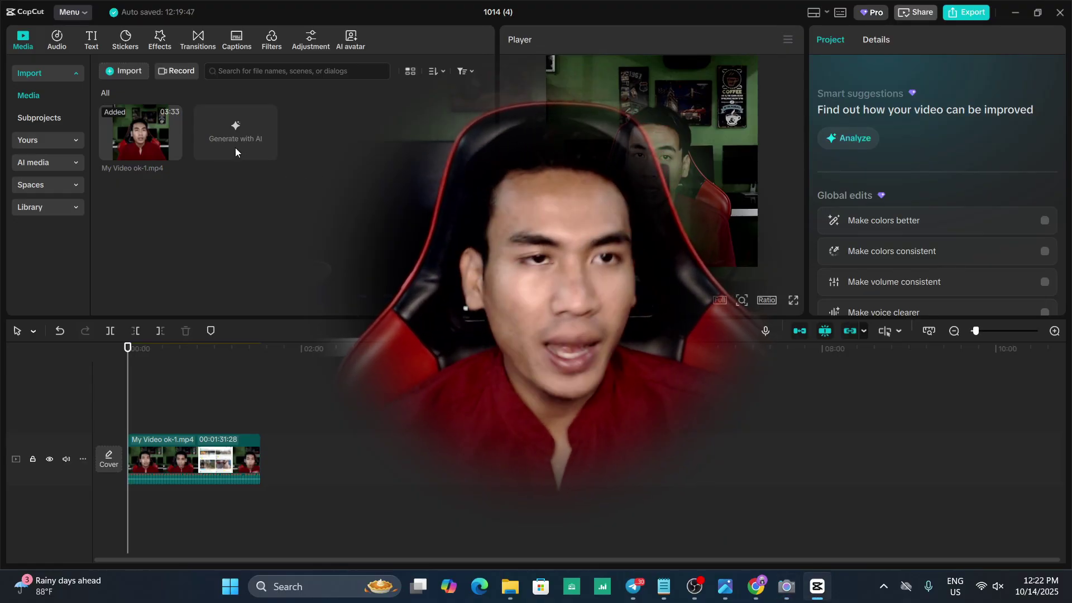
click(75, 12)
mouse_move(81, 32)
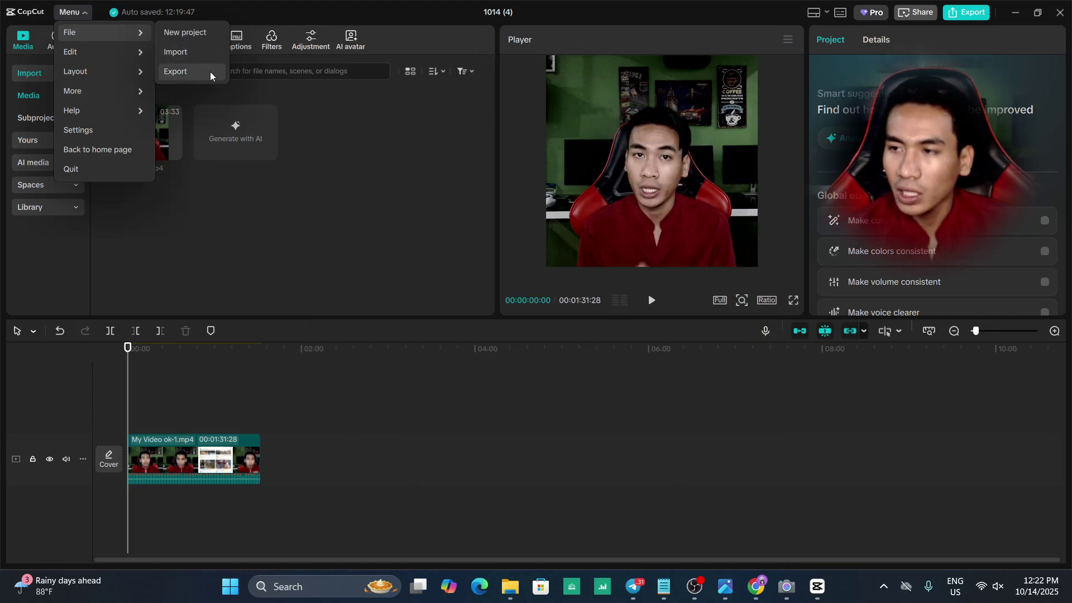
mouse_move(131, 52)
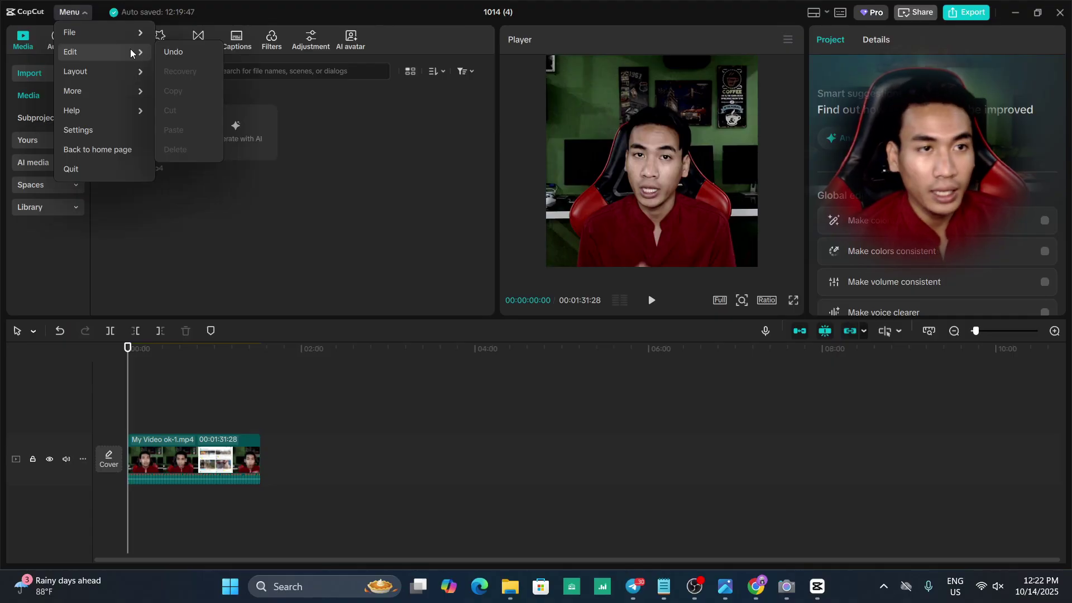
click(164, 353)
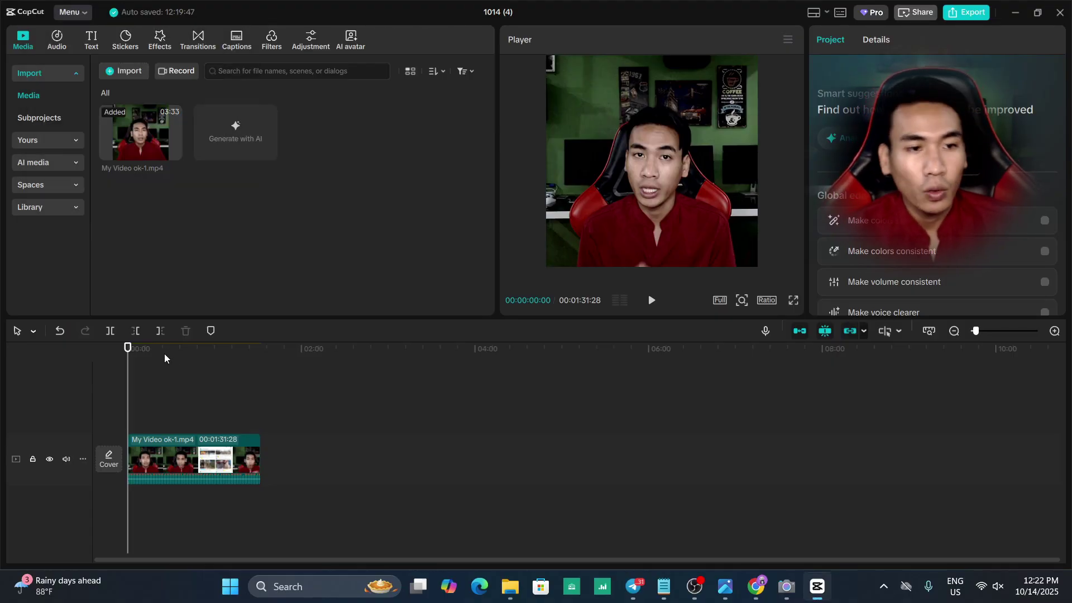
- Split the My Video ok-1.mp4 clip at 00:00:16:09 and delete the section after the cut
click(191, 349)
click(152, 349)
click(173, 447)
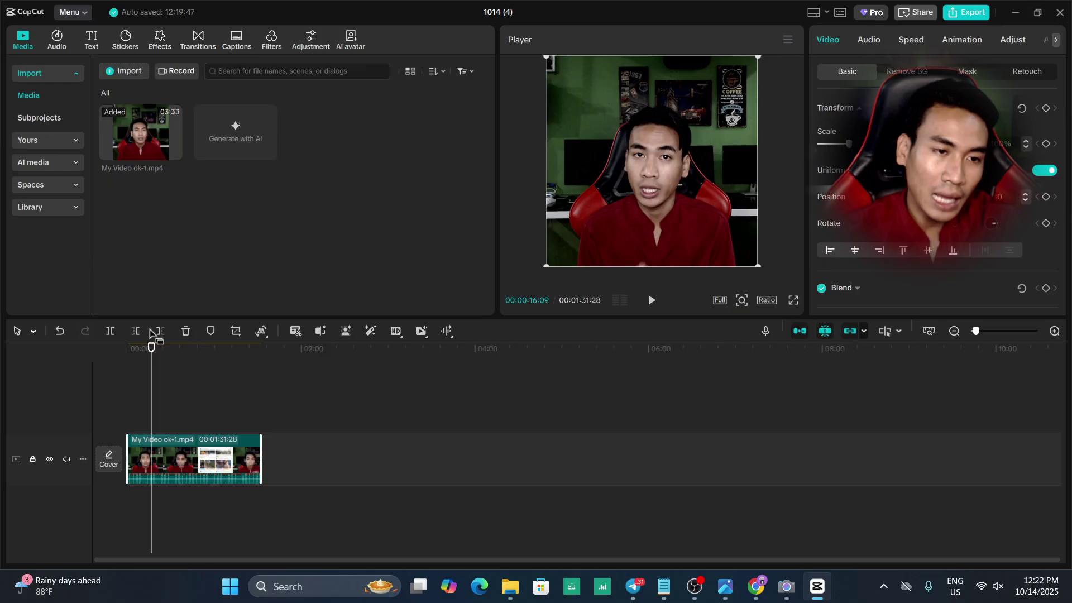
click(110, 331)
click(196, 351)
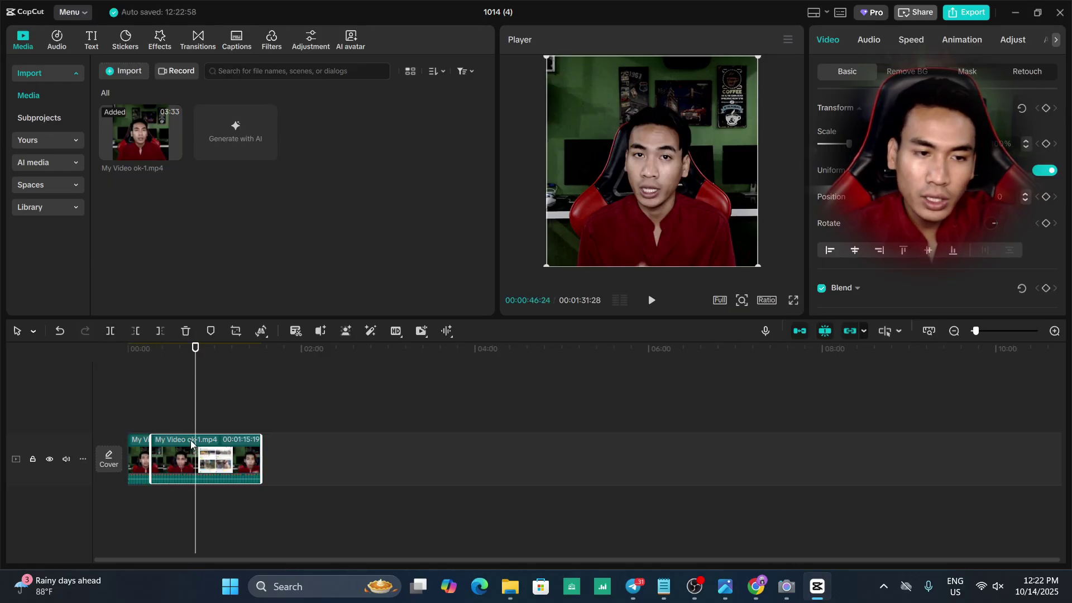
key(Delete)
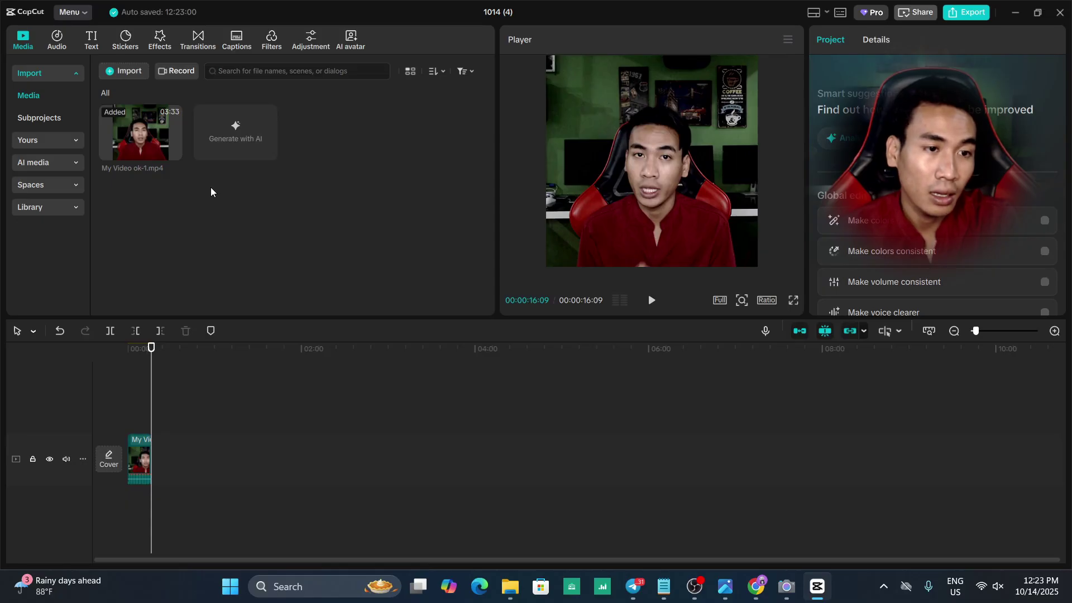
- Undo the deletion of the clip's second section and reapply it with Recovery, two times in a row
click(71, 11)
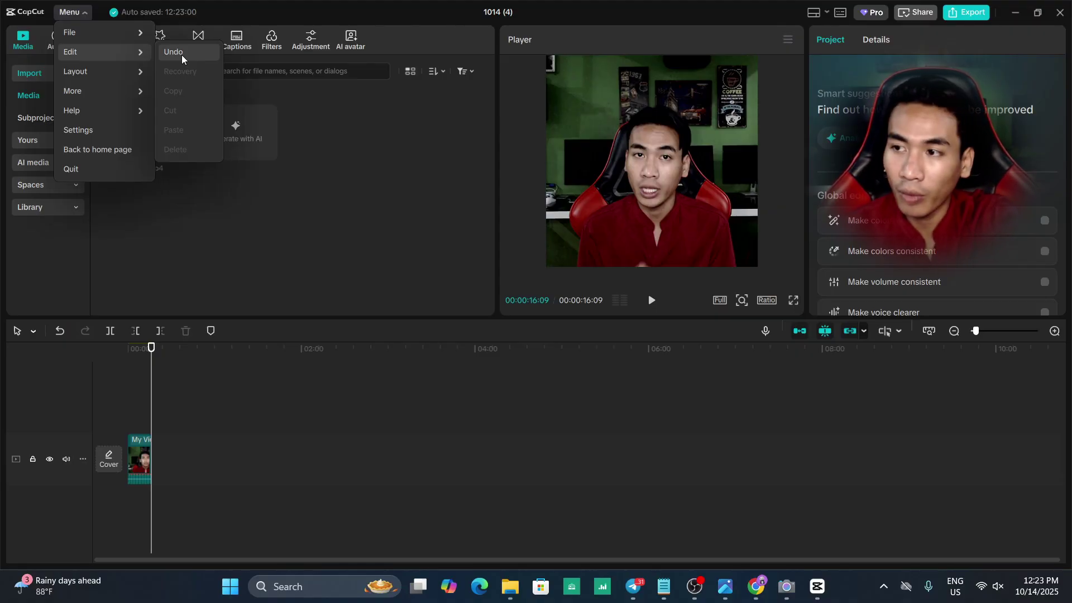
click(182, 55)
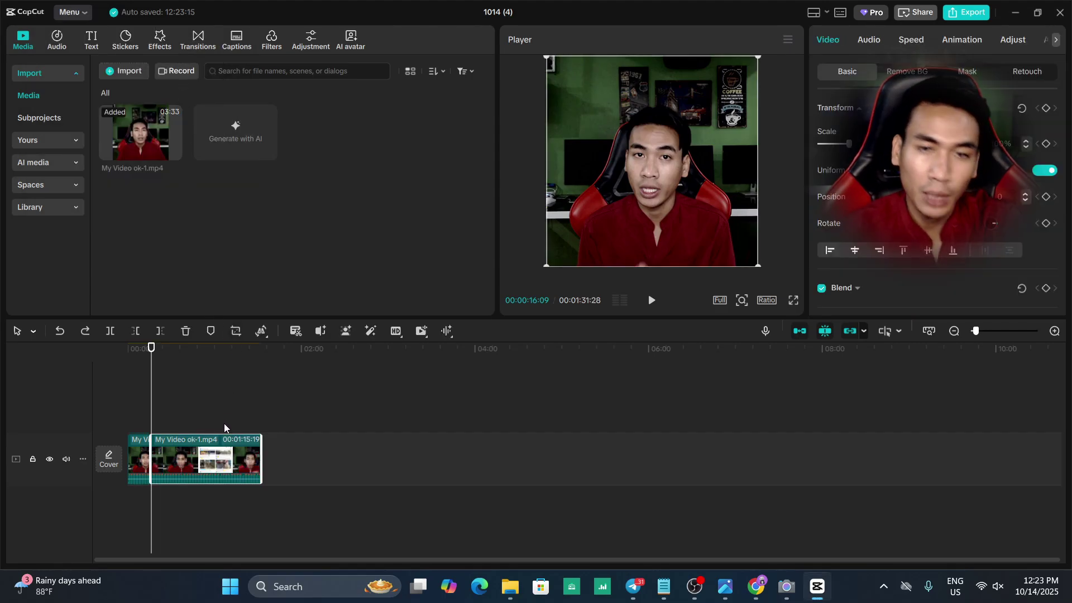
click(83, 13)
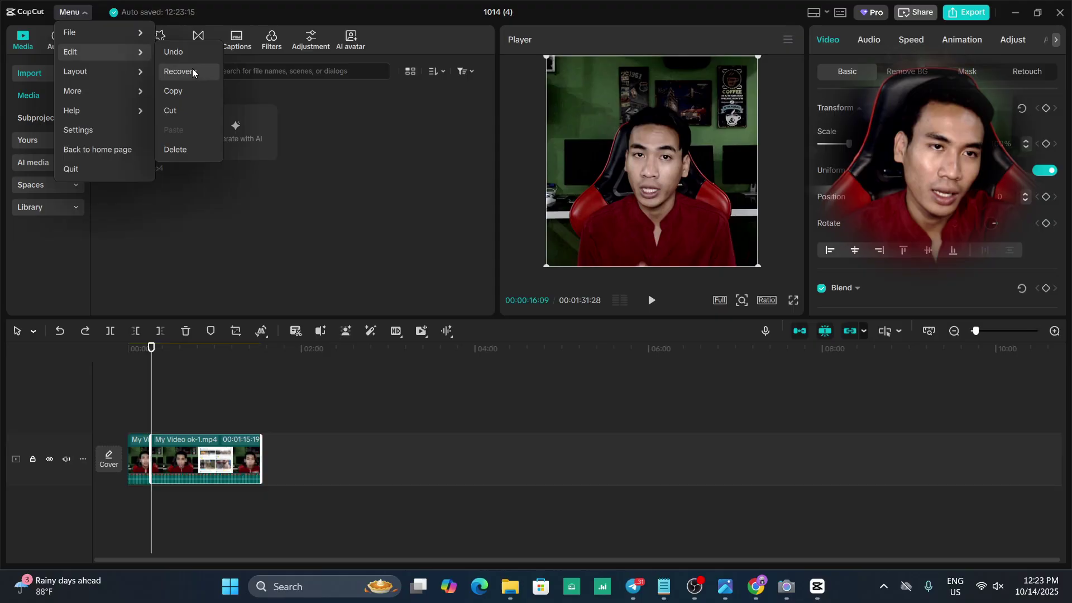
click(192, 71)
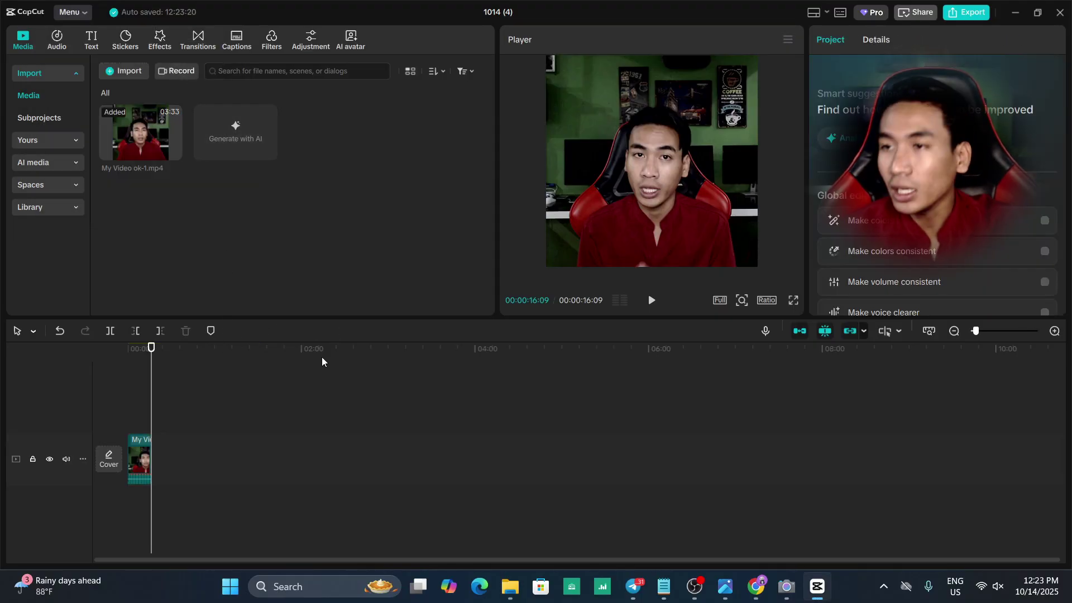
click(70, 12)
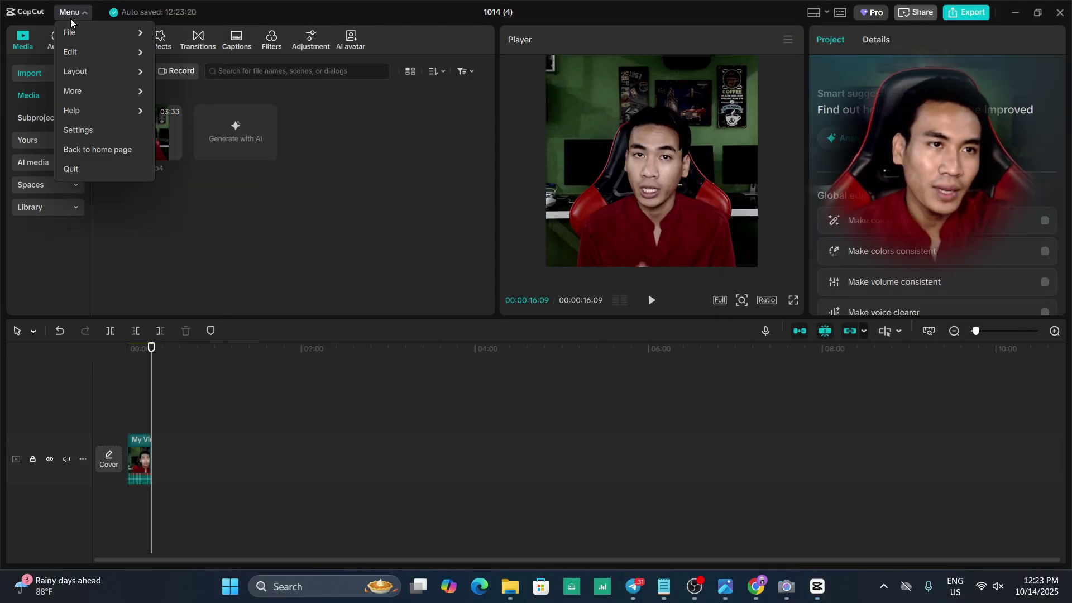
mouse_move(82, 33)
mouse_move(119, 49)
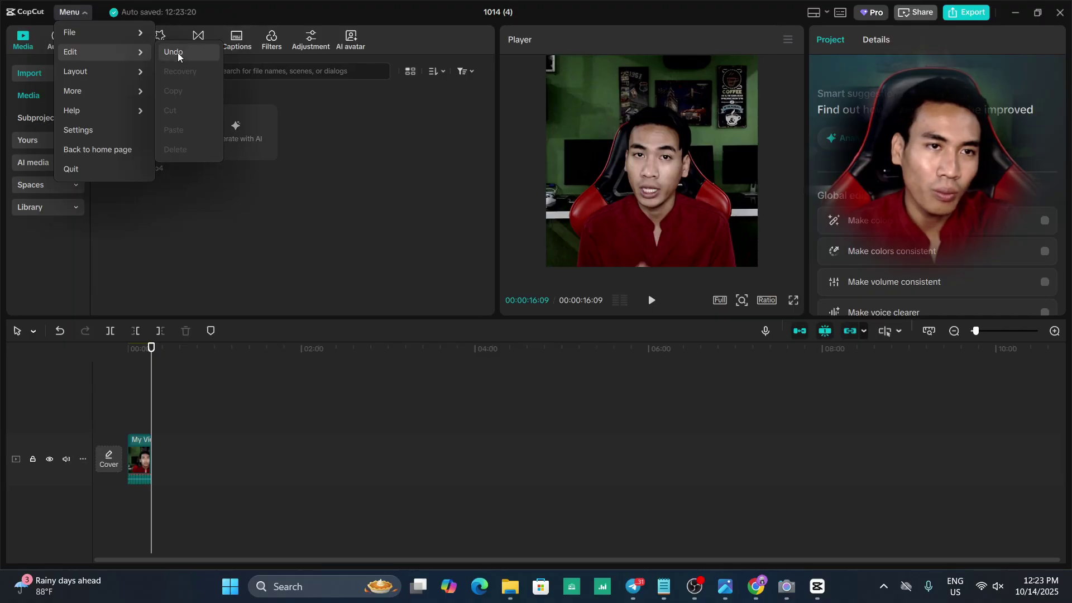
click(178, 52)
click(76, 12)
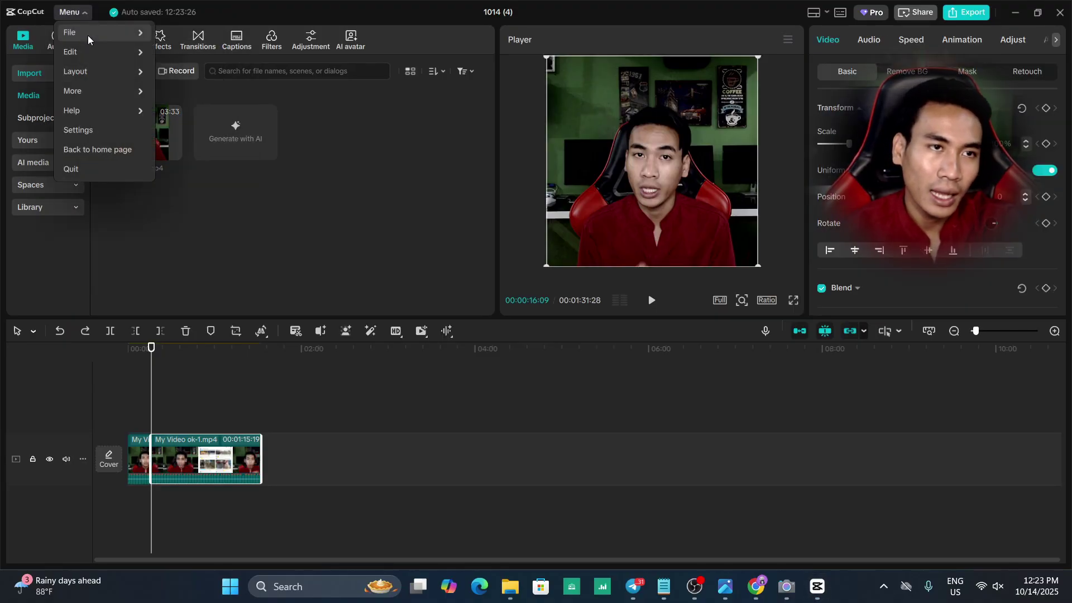
mouse_move(86, 45)
click(186, 72)
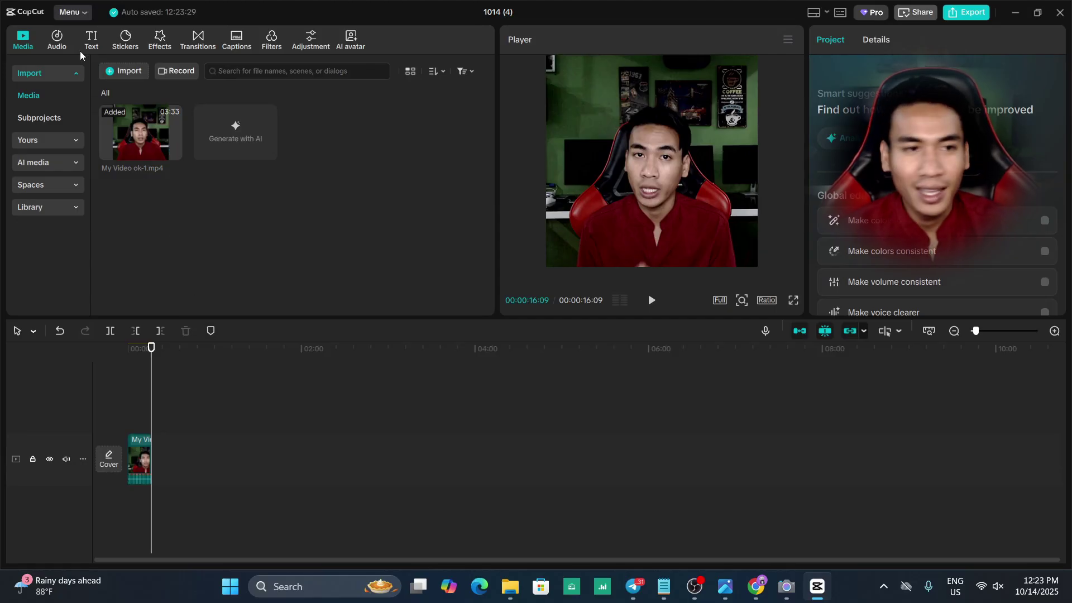
click(75, 17)
mouse_move(99, 51)
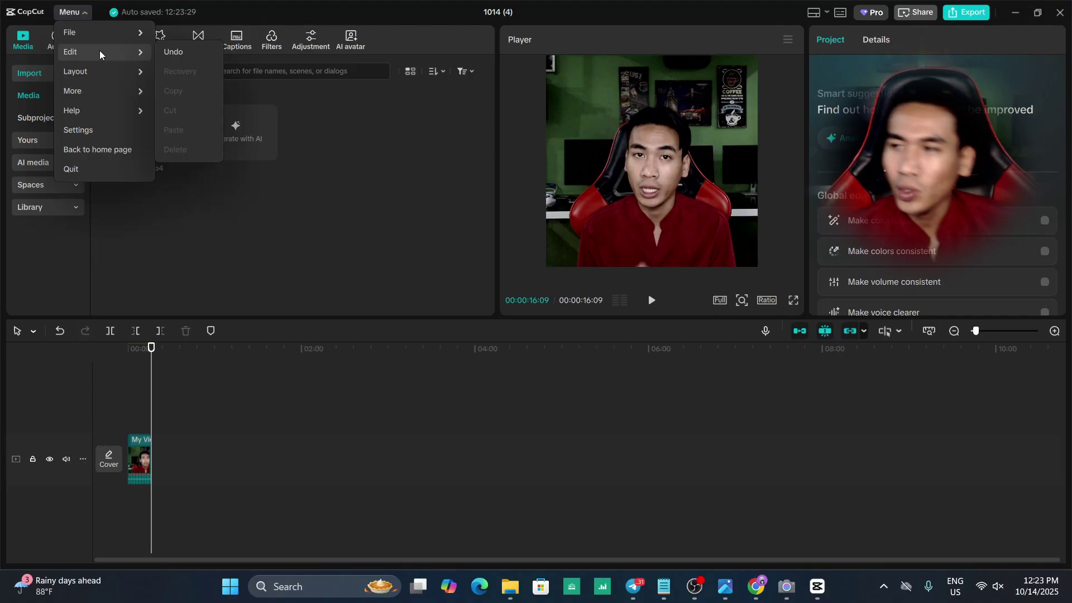
click(199, 458)
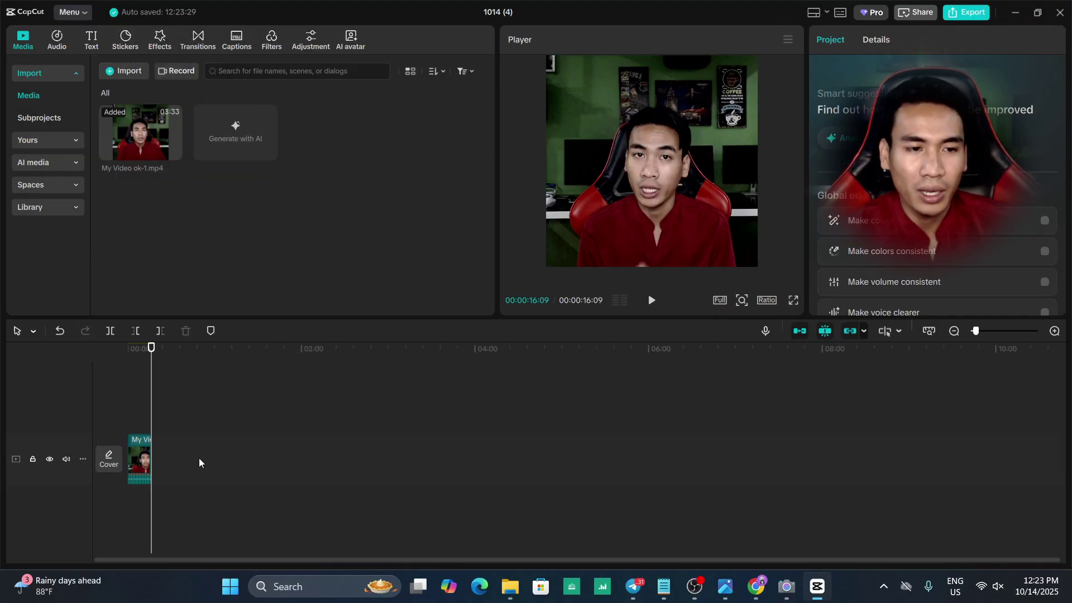
- Undo and redo the second section's deletion repeatedly, leaving the section deleted
click(60, 333)
click(60, 332)
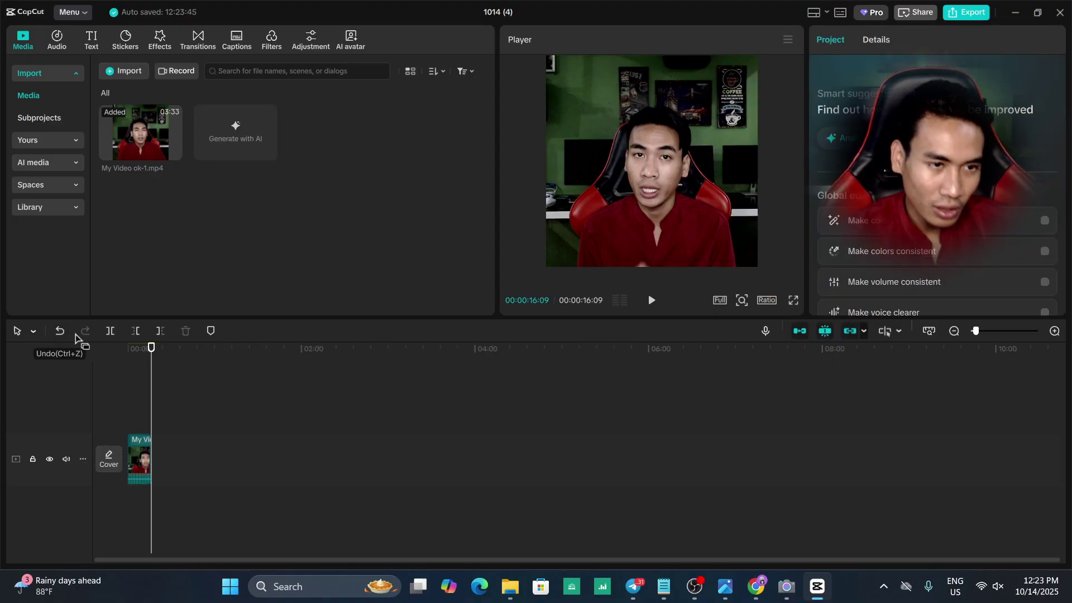
click(85, 332)
click(61, 333)
click(85, 332)
click(83, 334)
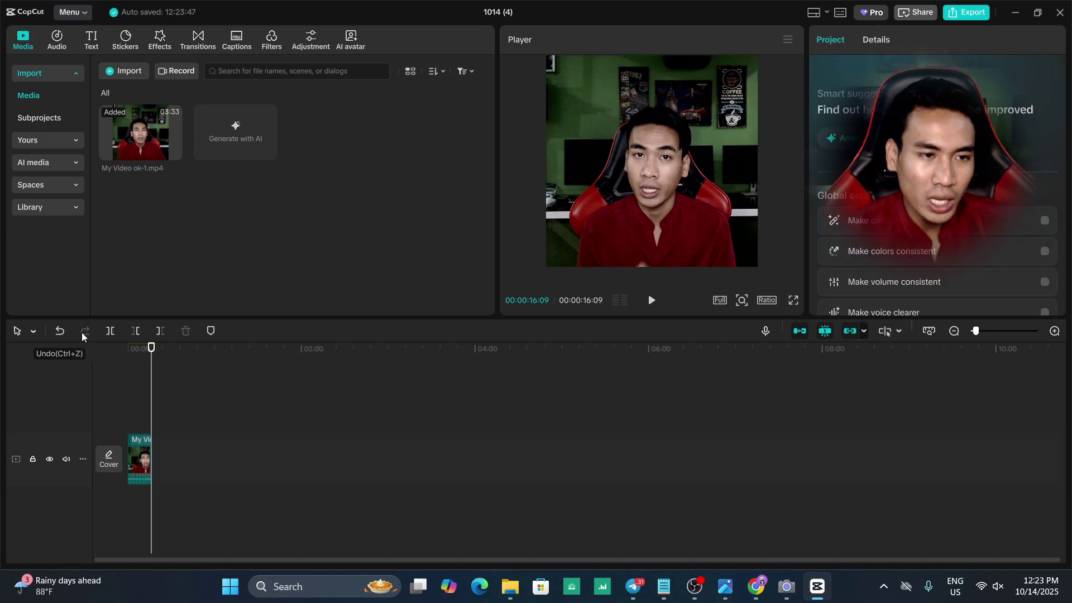
click(59, 334)
click(85, 332)
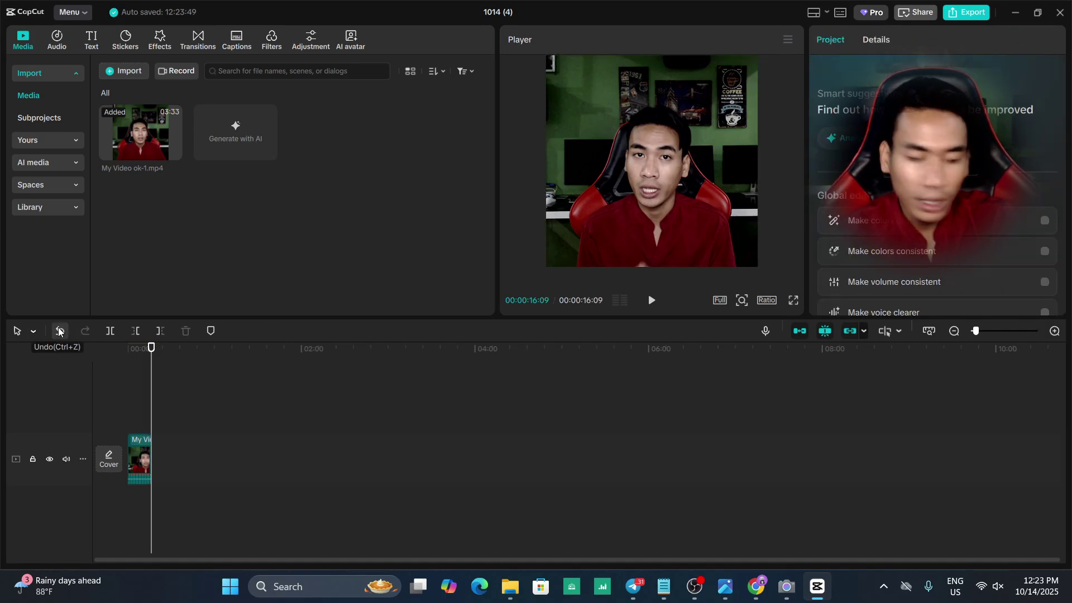
click(58, 331)
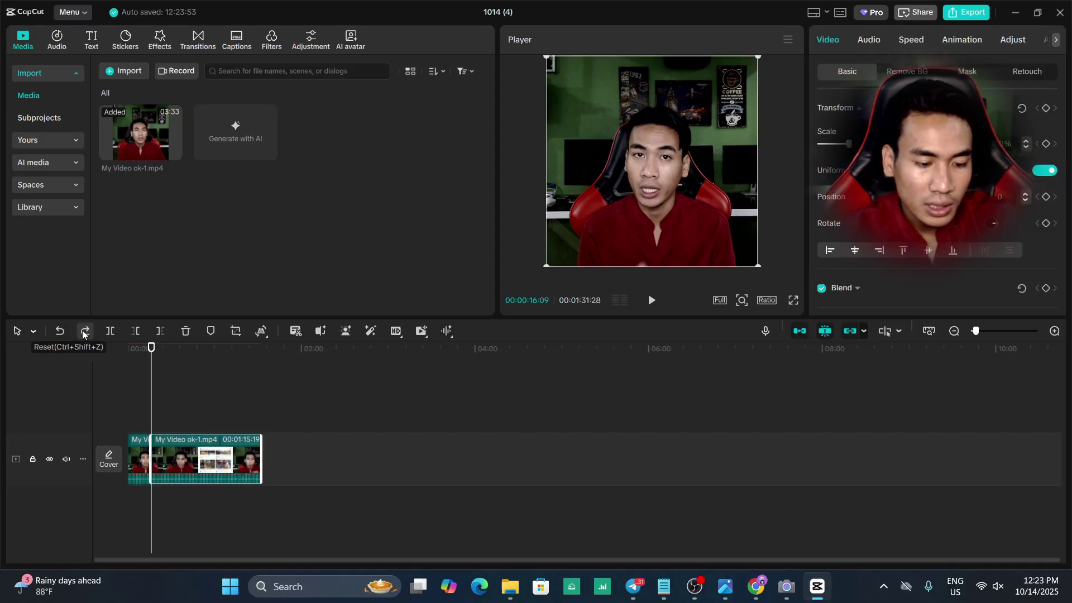
click(84, 331)
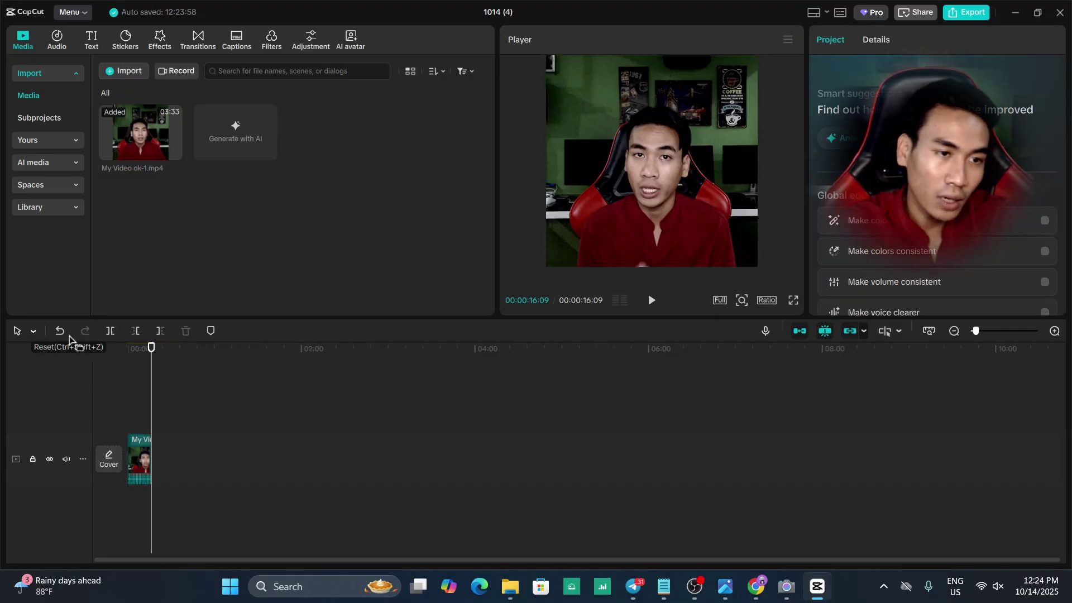
key(ctrl+z)
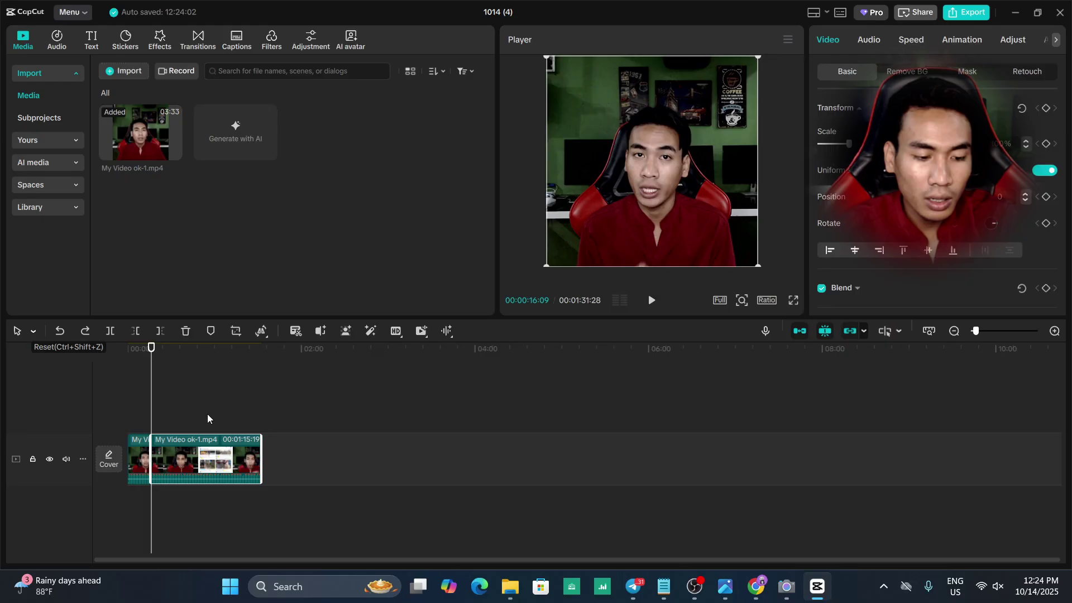
key(ctrl+shift+z)
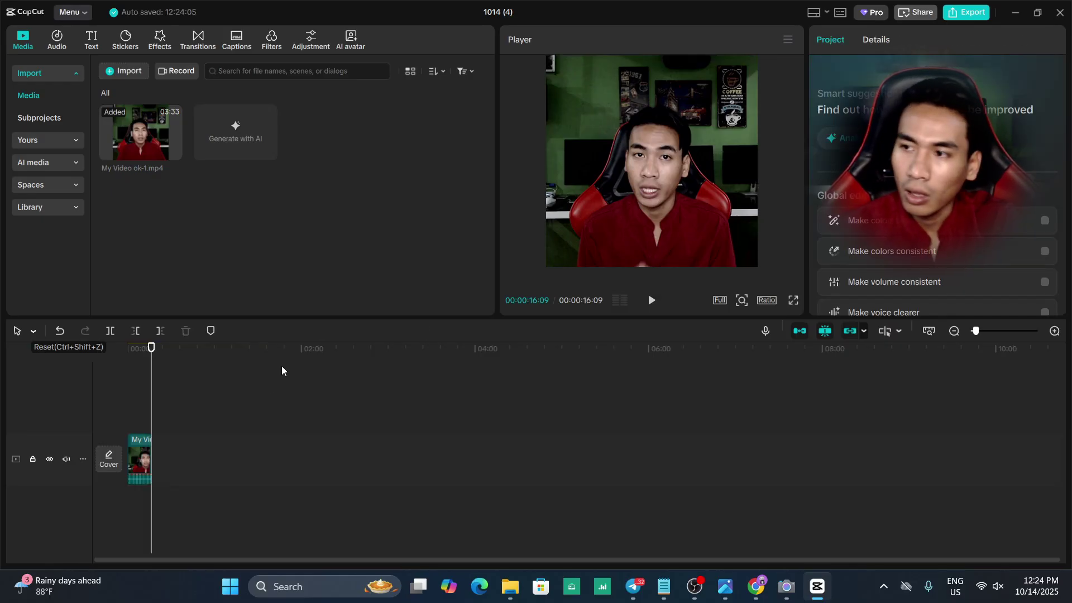
click(83, 14)
mouse_move(86, 46)
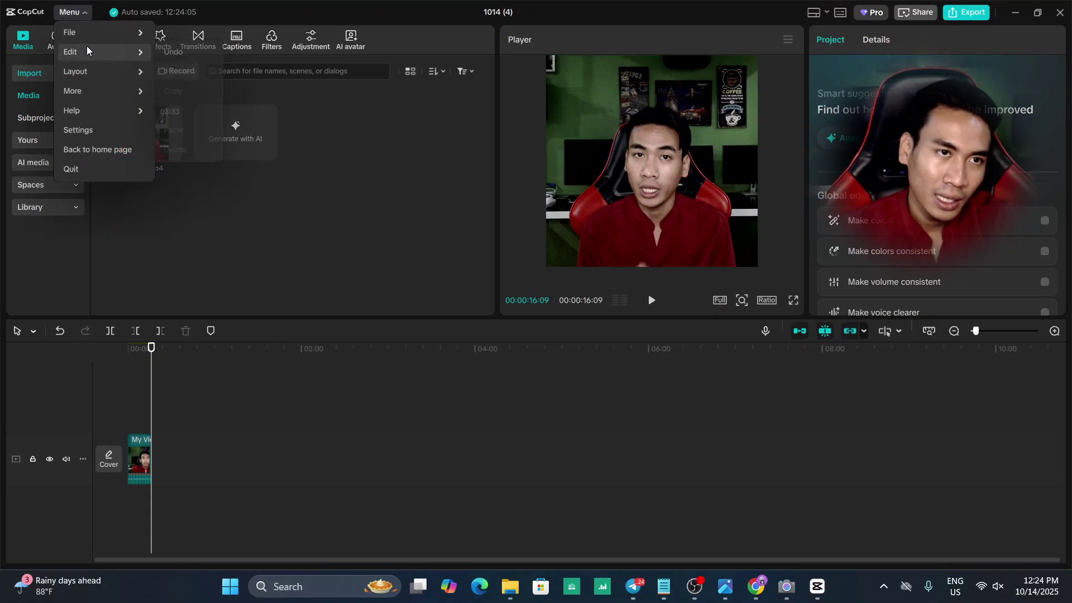
mouse_move(108, 31)
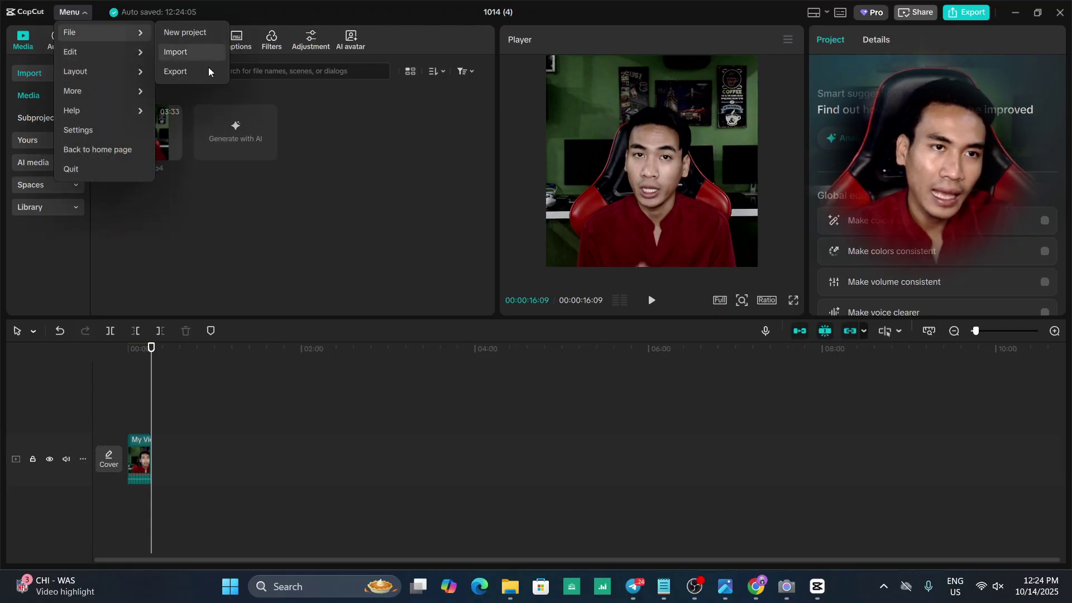
click(242, 273)
- Return the playhead to the timeline start, restore the deleted section by undoing, and delete it again
drag(132, 347, 124, 355)
click(80, 15)
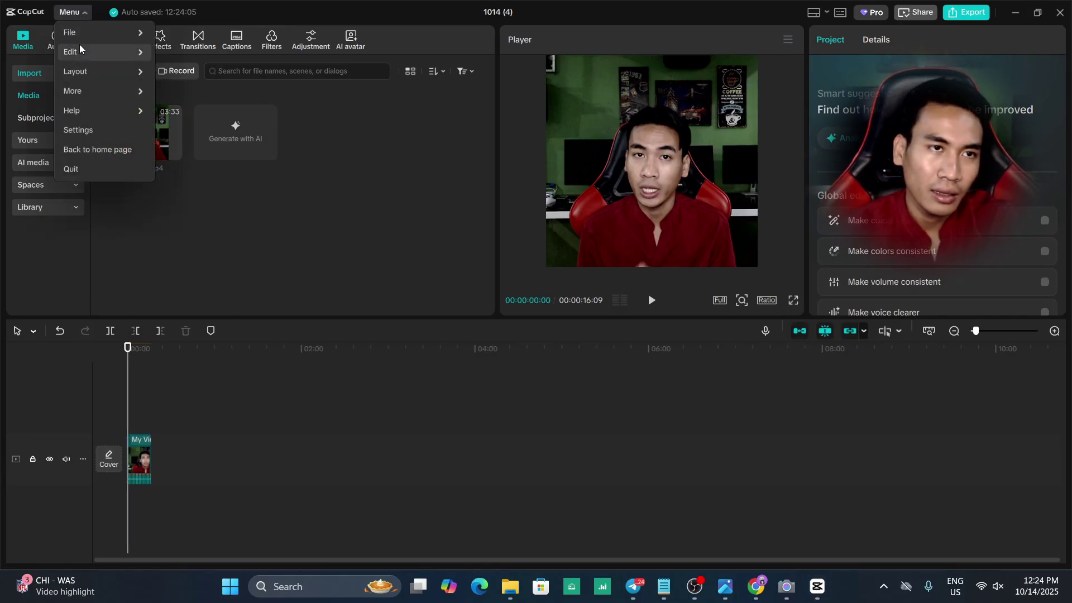
click(172, 420)
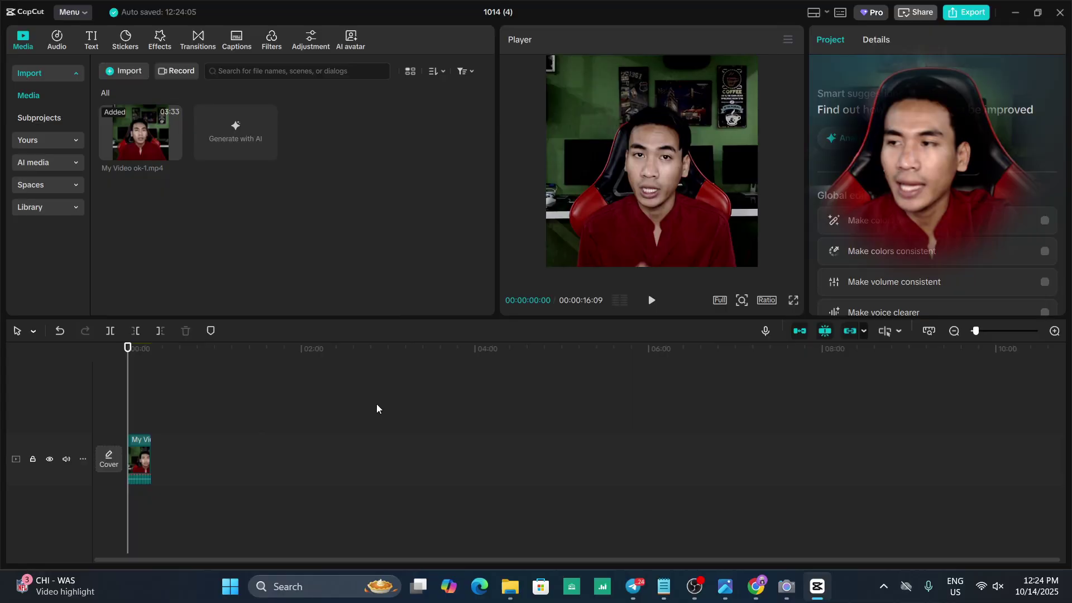
key(ctrl+z)
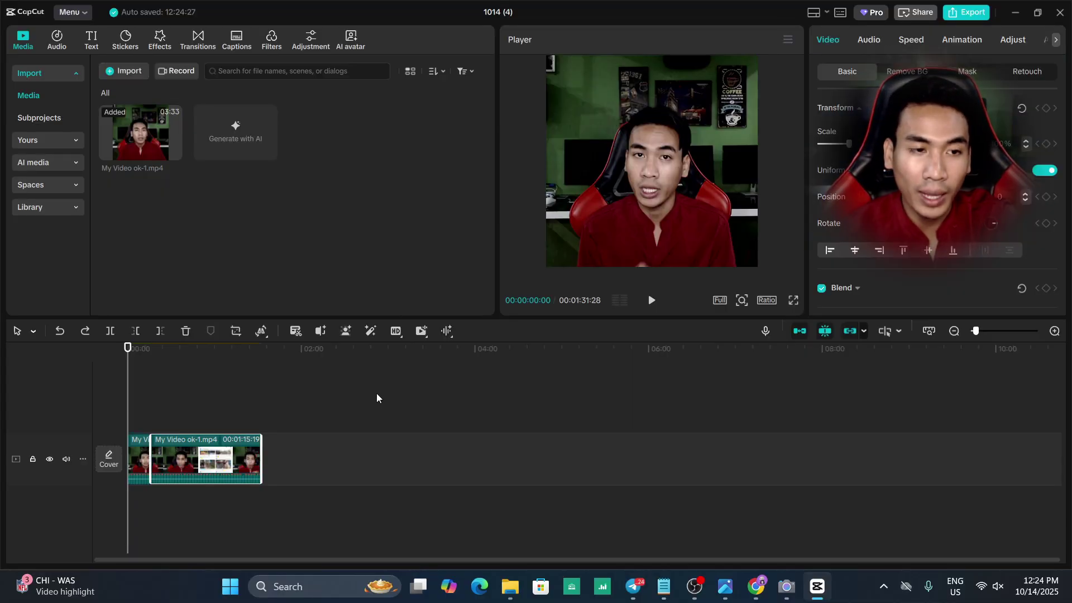
key(Delete)
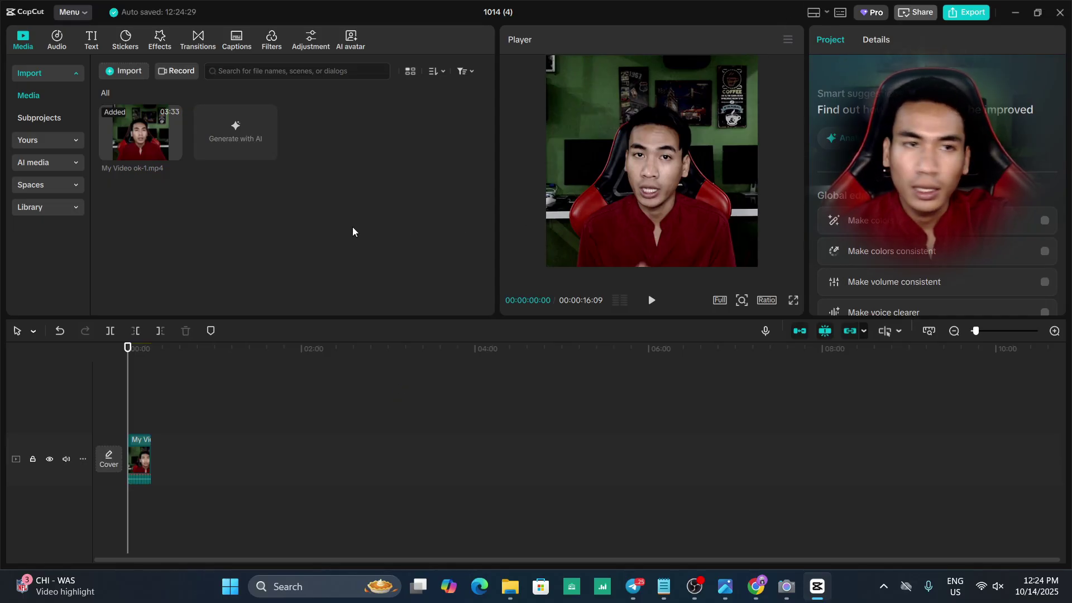
click(82, 14)
mouse_move(100, 52)
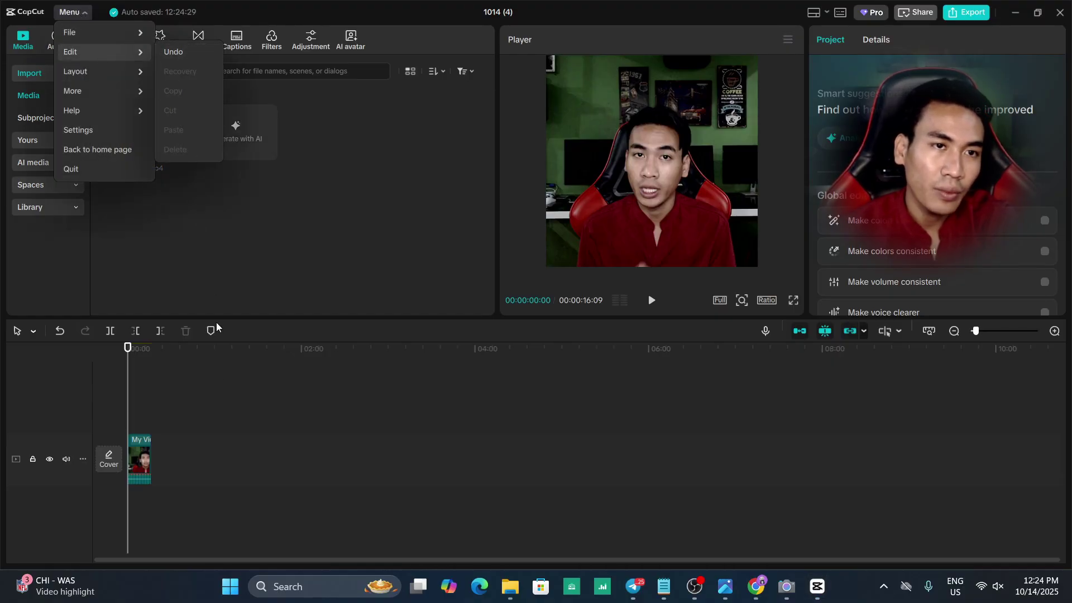
click(203, 467)
- Select the remaining My Video ok-1.mp4 clip on the timeline and bring up the editing commands for it
drag(227, 410, 155, 460)
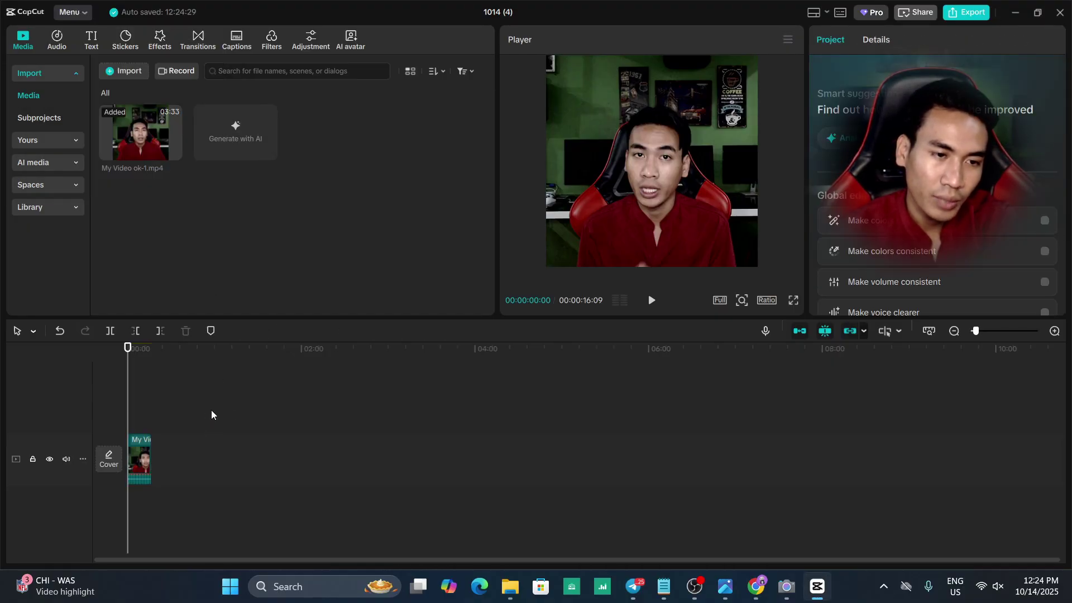
drag(265, 367, 127, 487)
click(292, 491)
click(71, 12)
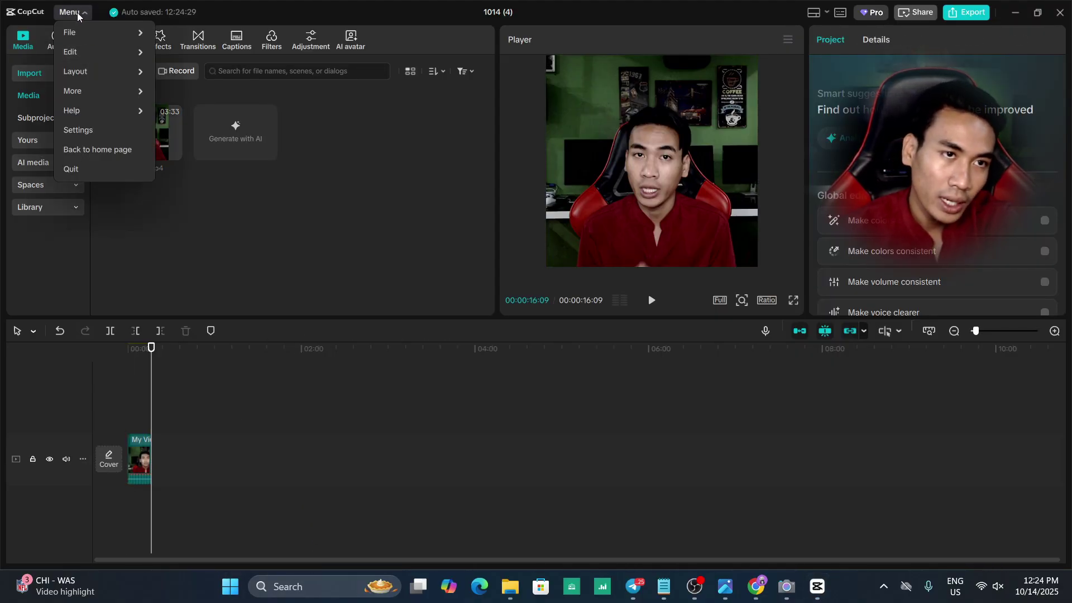
drag(252, 399, 133, 484)
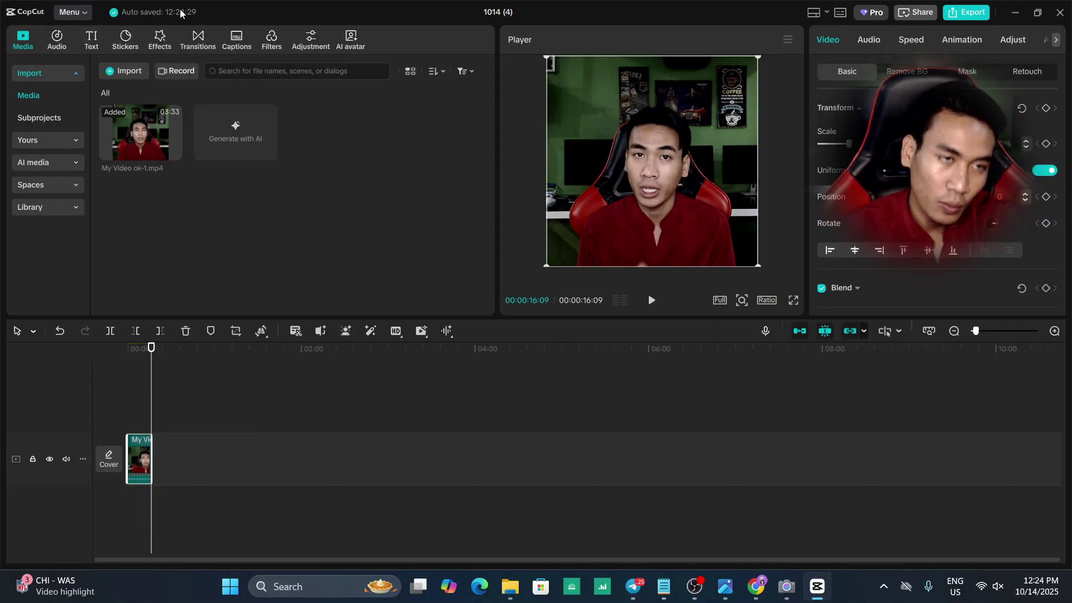
click(72, 12)
mouse_move(86, 55)
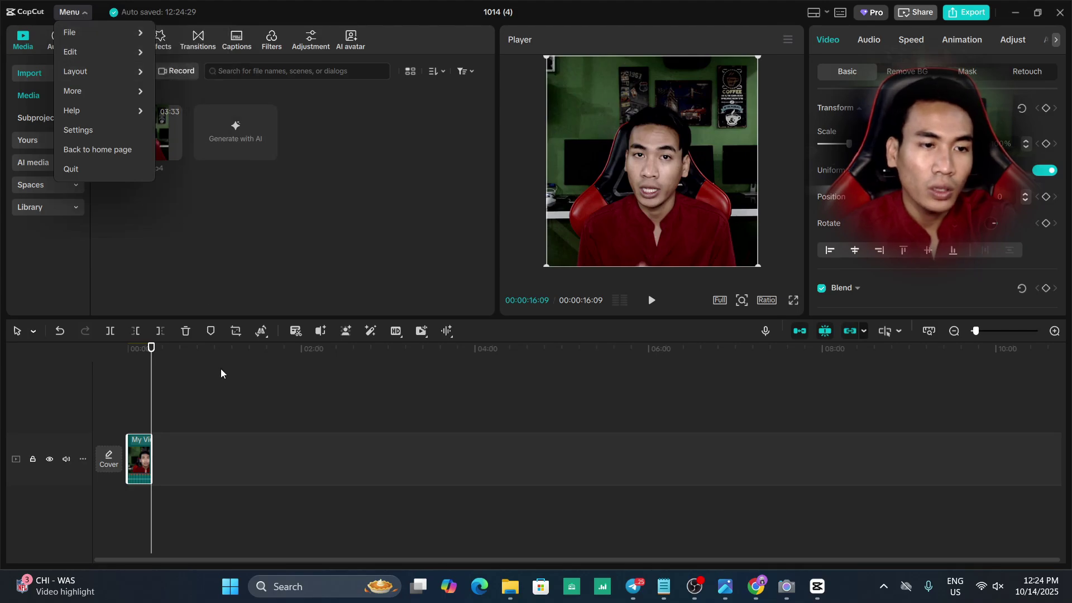
- Delete the My Video ok-1.mp4 clip from the timeline, and restore it by undoing the deletion
click(201, 408)
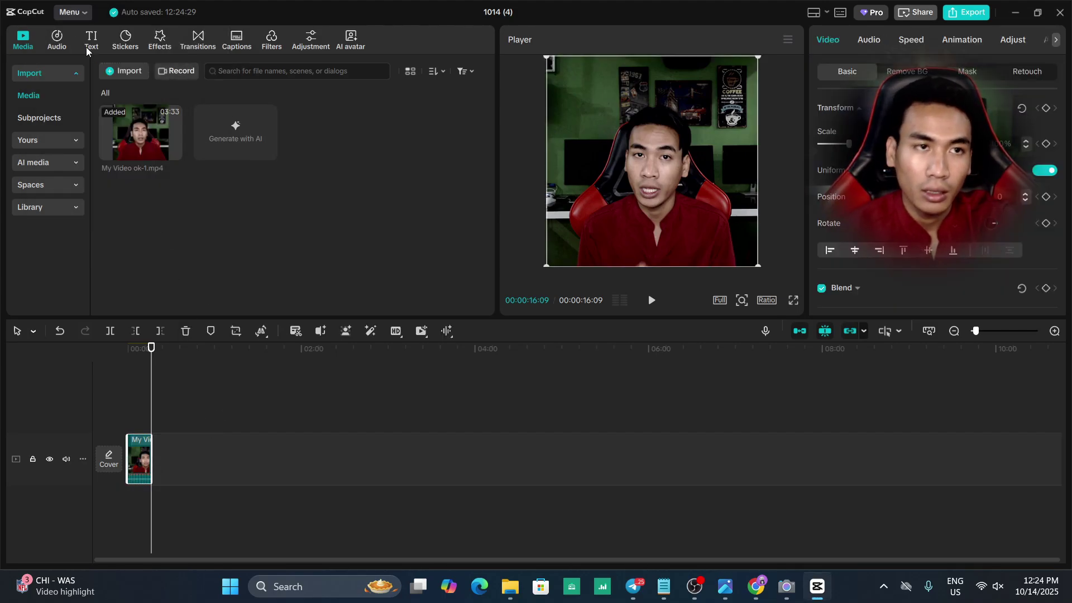
click(82, 15)
mouse_move(89, 52)
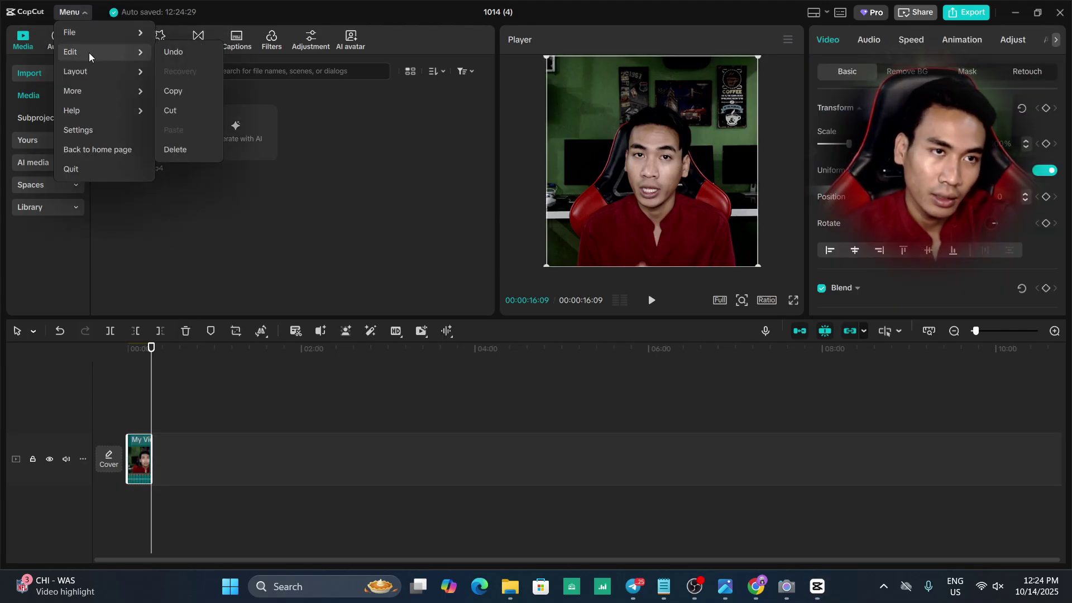
click(191, 150)
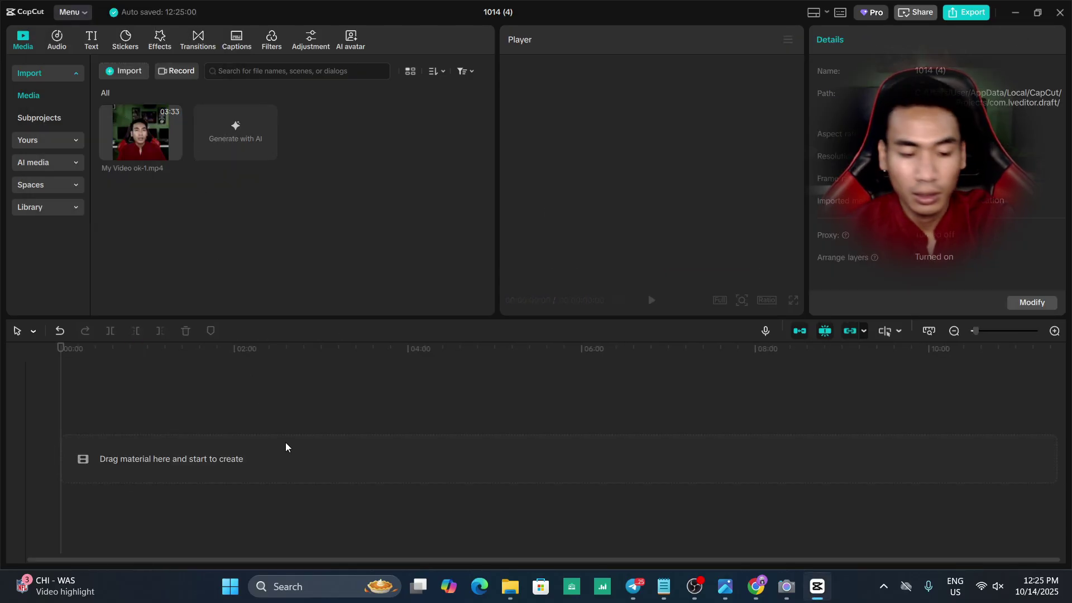
click(60, 330)
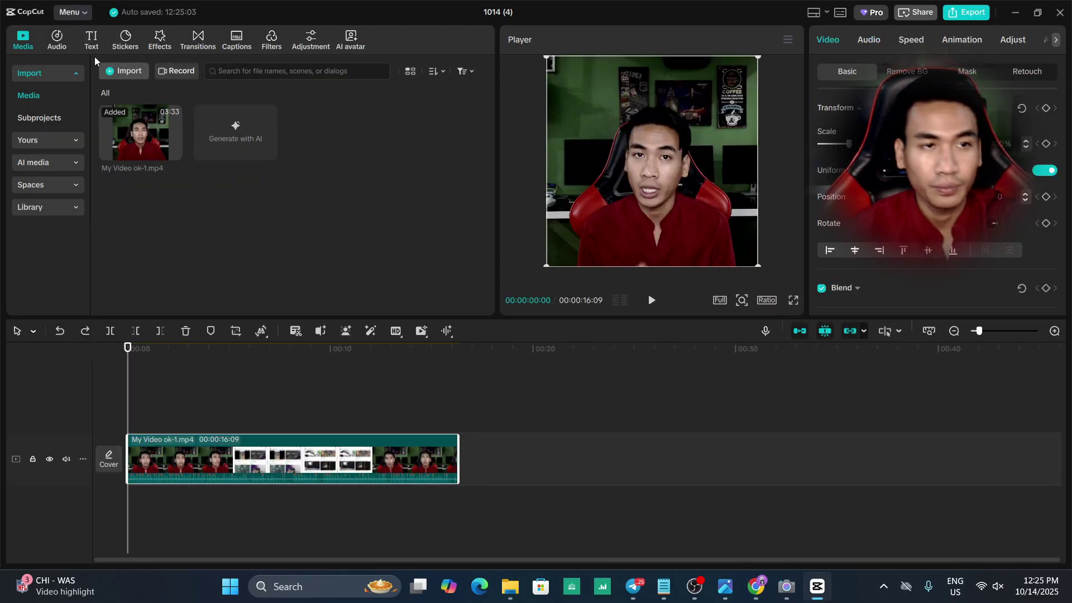
- Cut the My Video ok-1.mp4 clip from the timeline and paste it back at the start
click(88, 12)
mouse_move(84, 33)
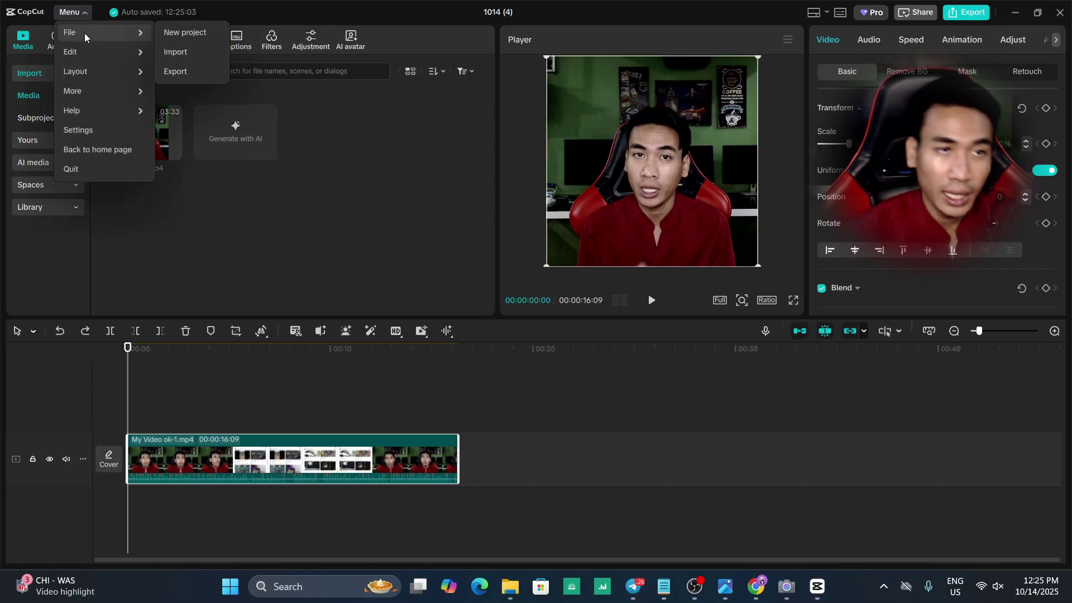
mouse_move(103, 48)
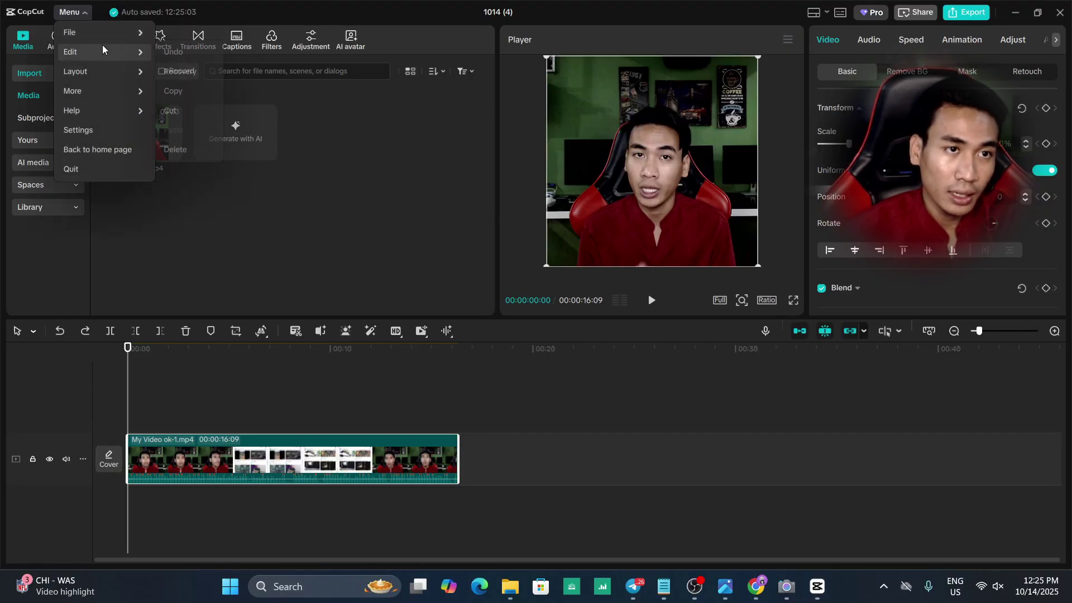
click(182, 110)
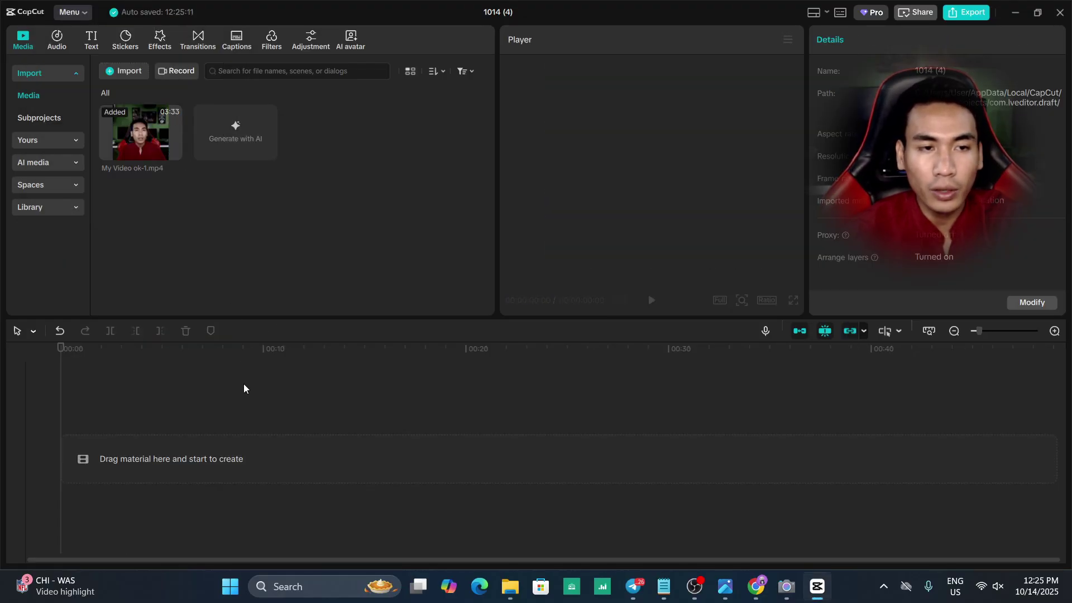
key(ctrl+v)
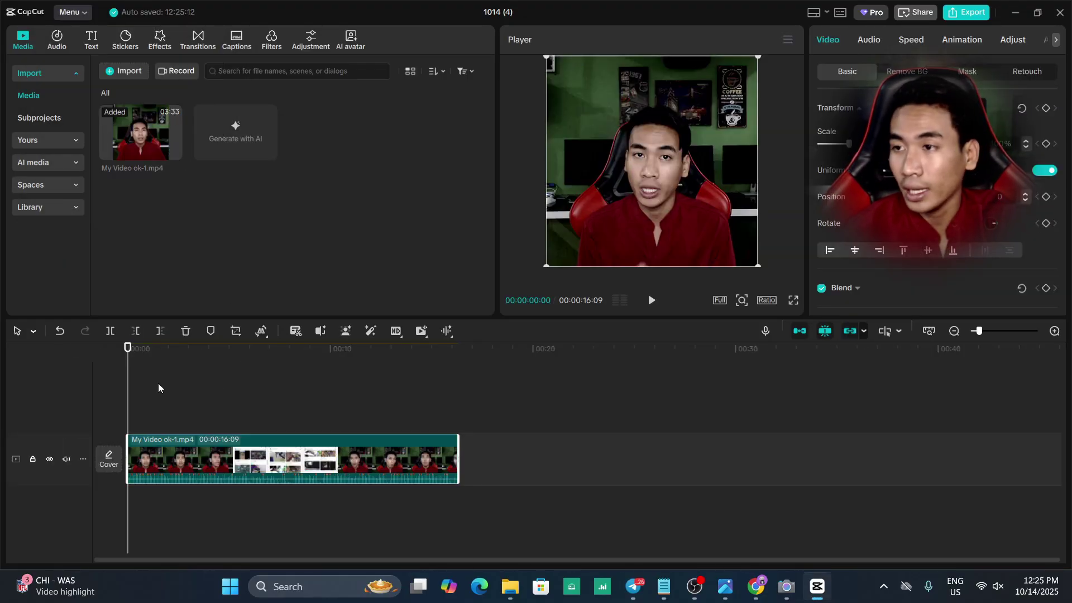
- Copy the My Video ok-1.mp4 clip and paste the copy at the clip's end, 00:00:16:09
click(84, 12)
mouse_move(90, 37)
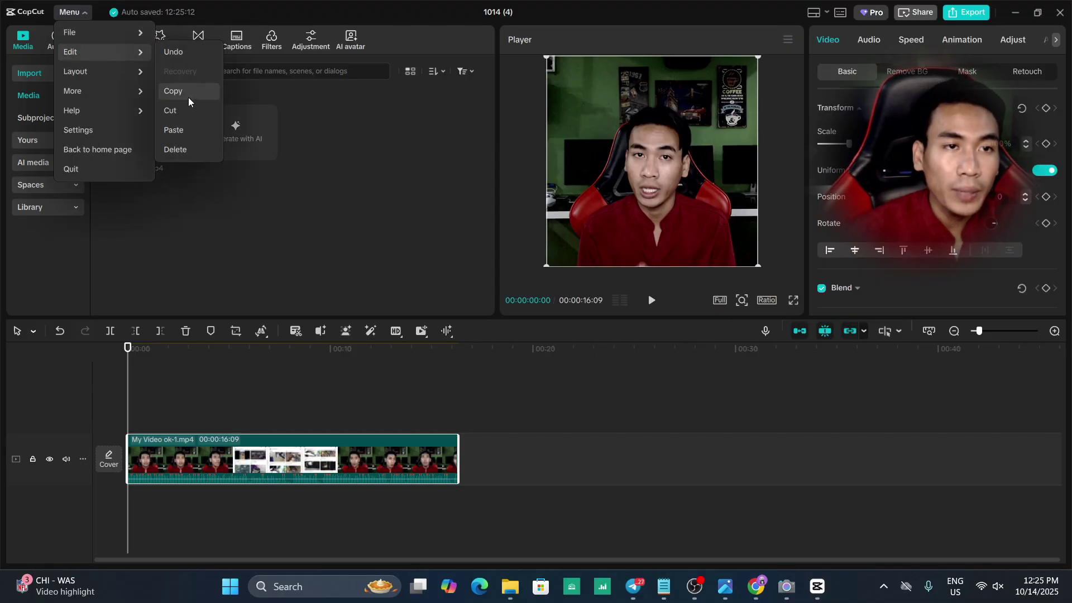
click(189, 96)
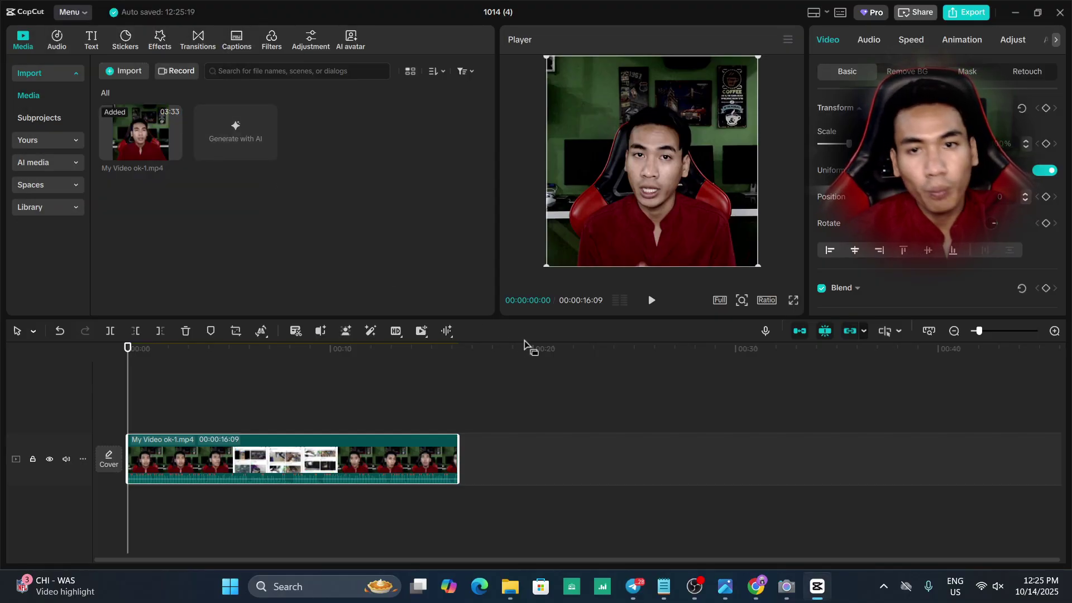
click(484, 347)
right_click(497, 439)
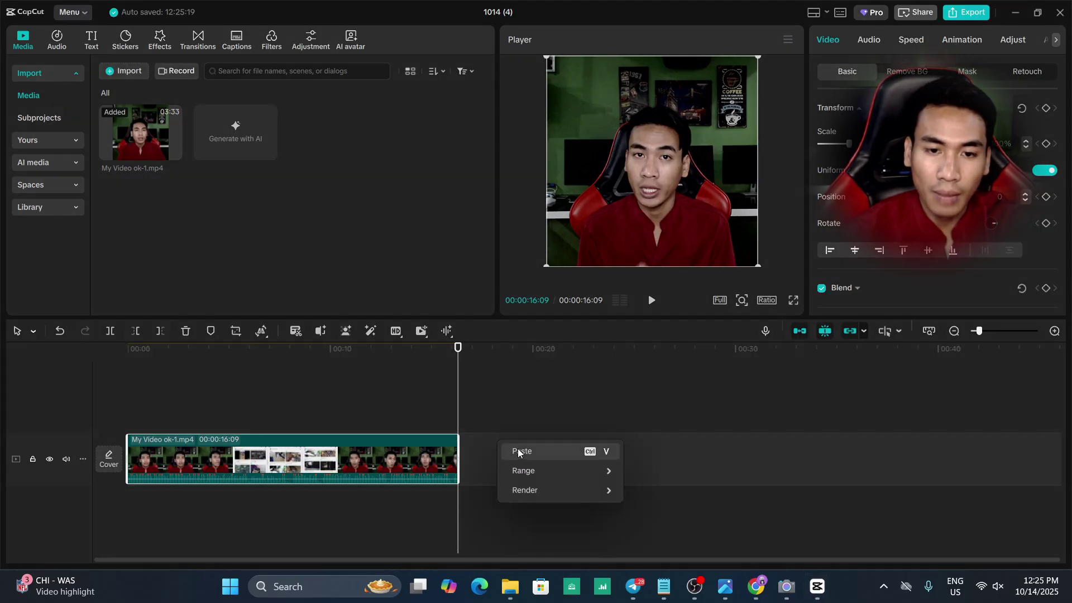
click(518, 450)
- Paste another copy at 00:00:32:18, directly after the first copy, and delete both pasted copies
right_click(834, 366)
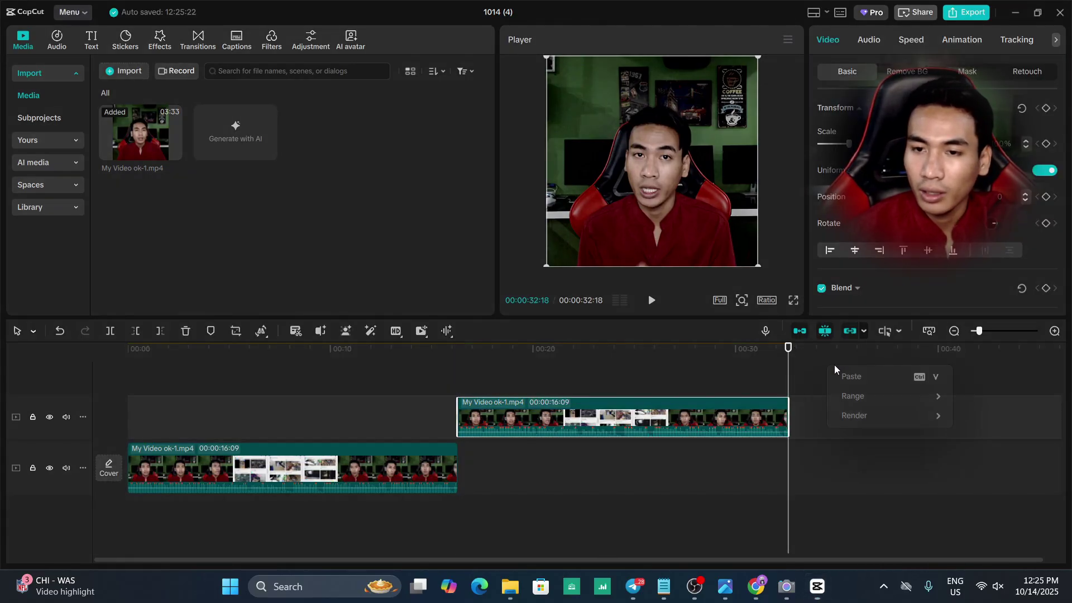
click(828, 351)
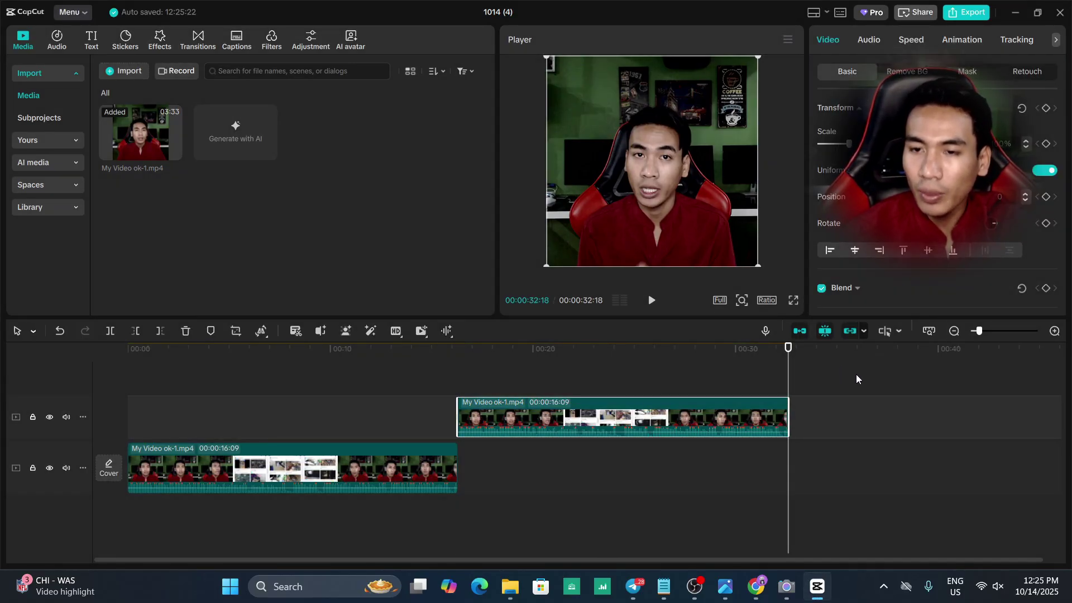
key(ctrl+v)
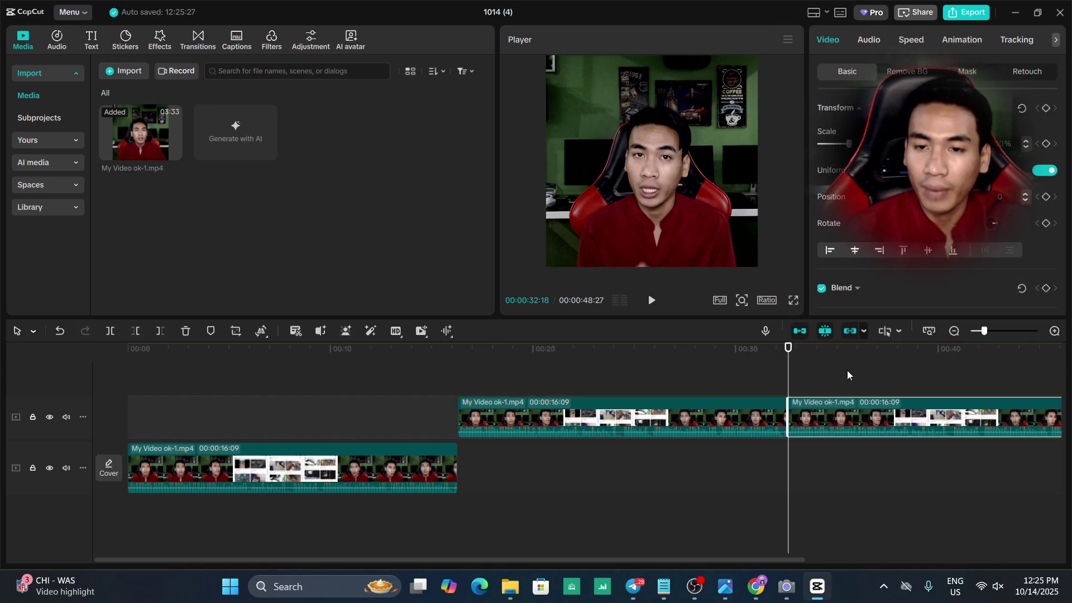
click(644, 434)
key(Delete)
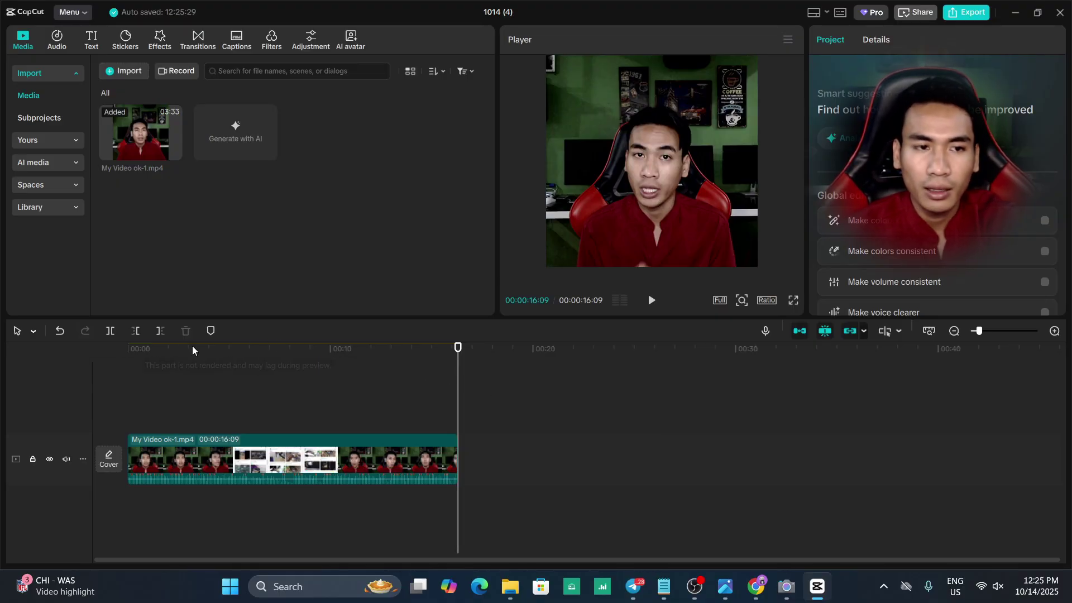
- Move the playhead near the timeline start and review the editing commands available with no clip selected
drag(144, 346, 286, 374)
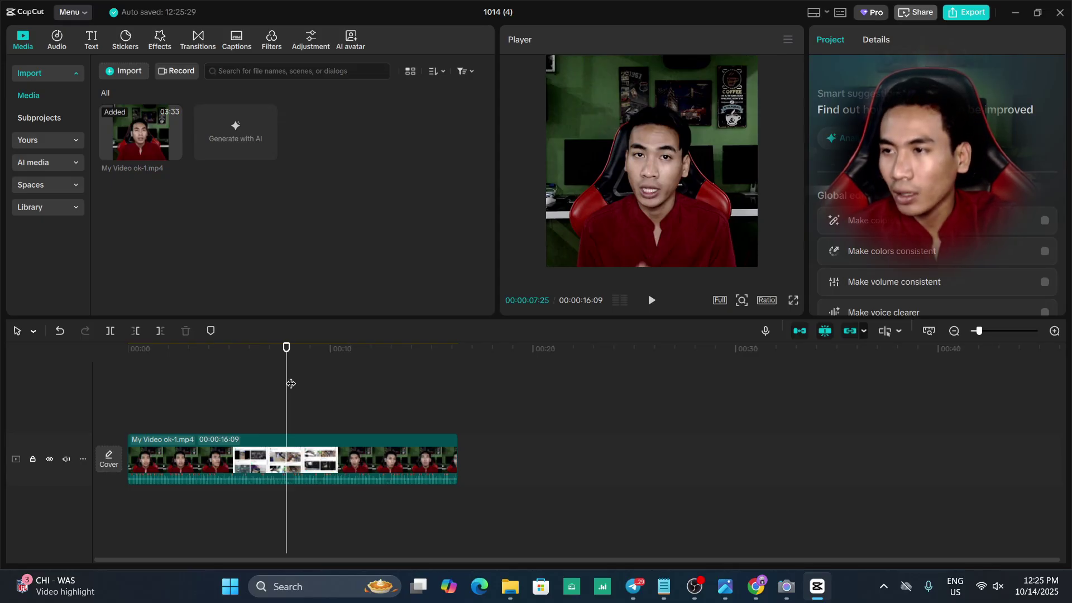
click(148, 364)
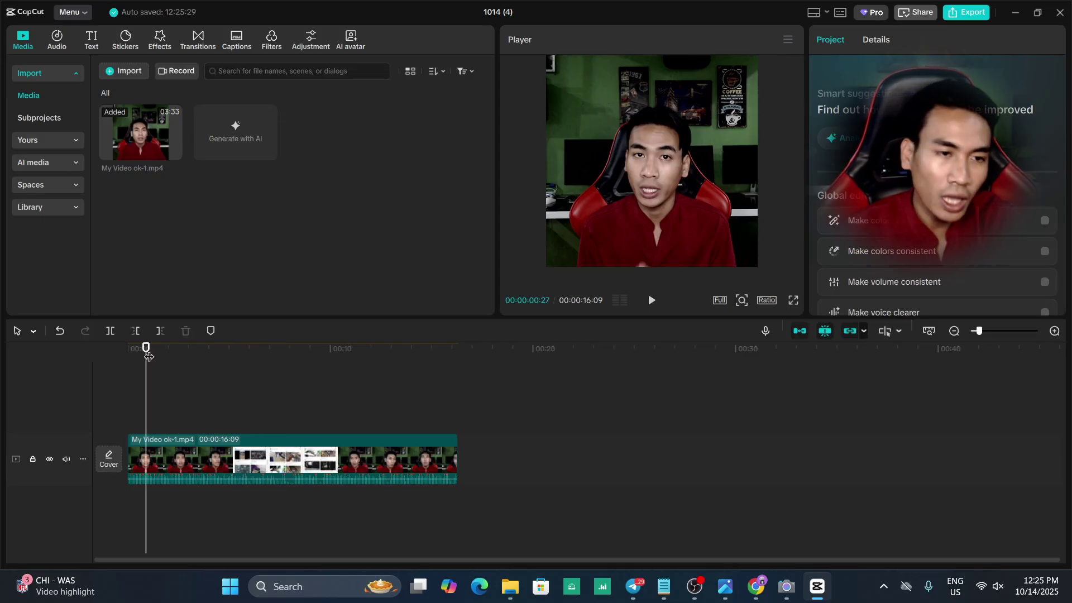
click(64, 15)
mouse_move(89, 51)
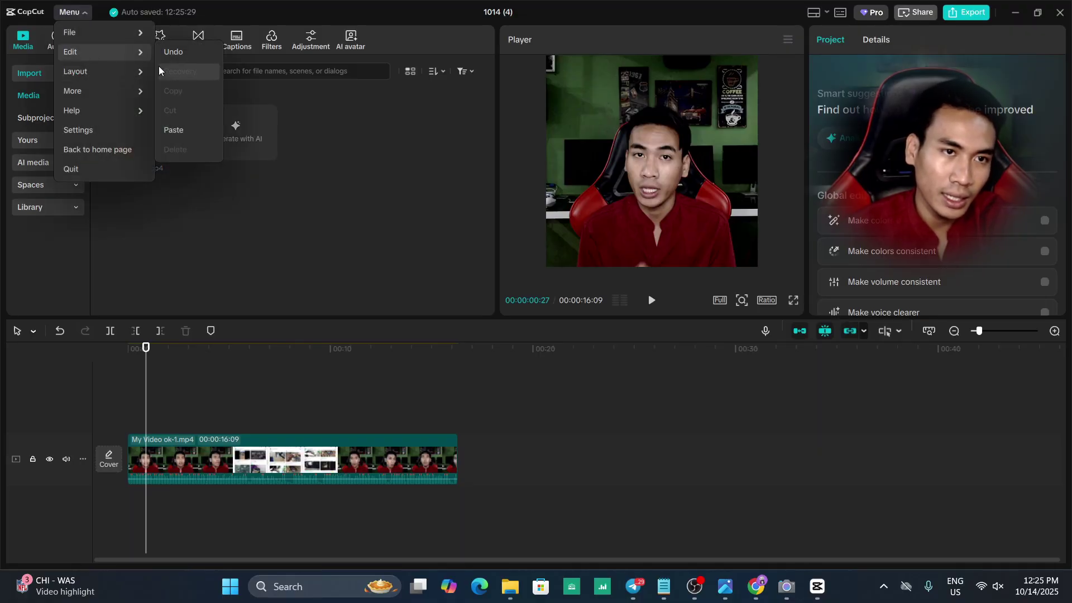
click(242, 400)
- Copy the My Video ok-1.mp4 clip on the timeline and paste the copy at its end, 00:00:16:09
drag(145, 352, 159, 361)
click(180, 437)
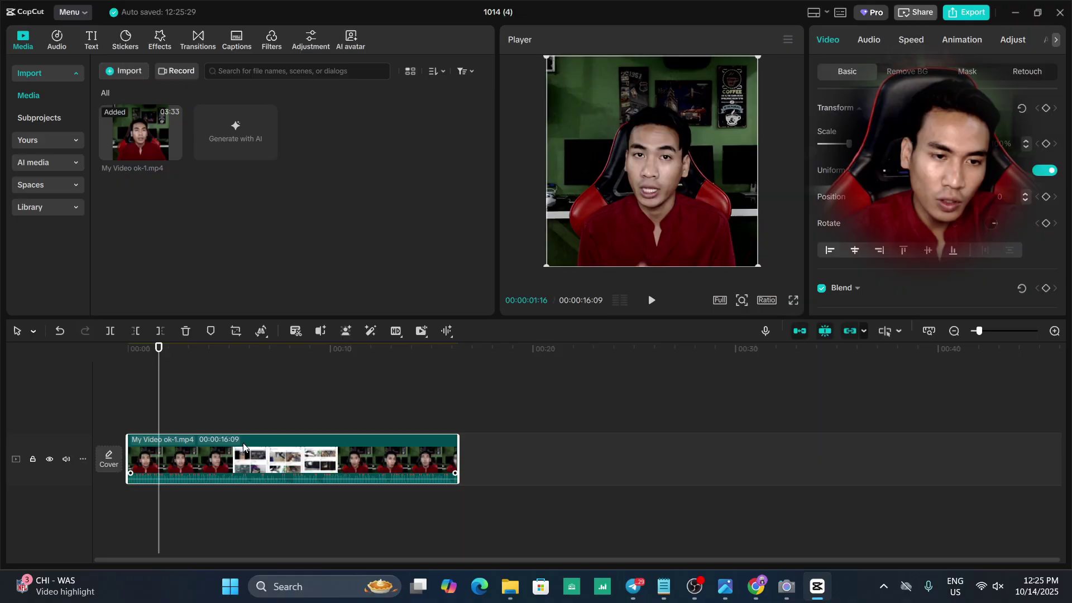
right_click(202, 441)
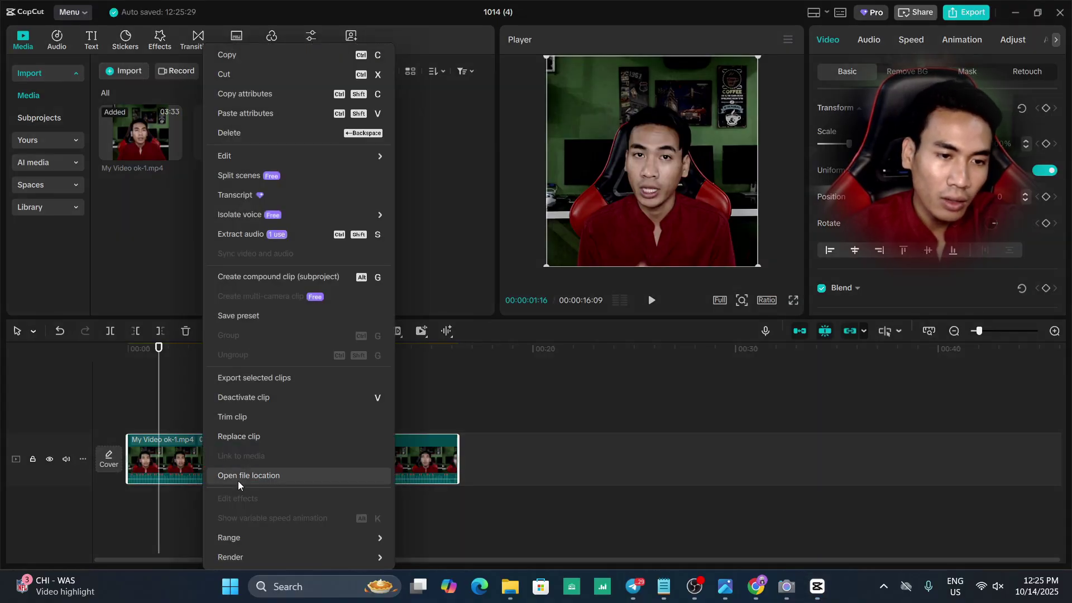
click(238, 55)
click(530, 411)
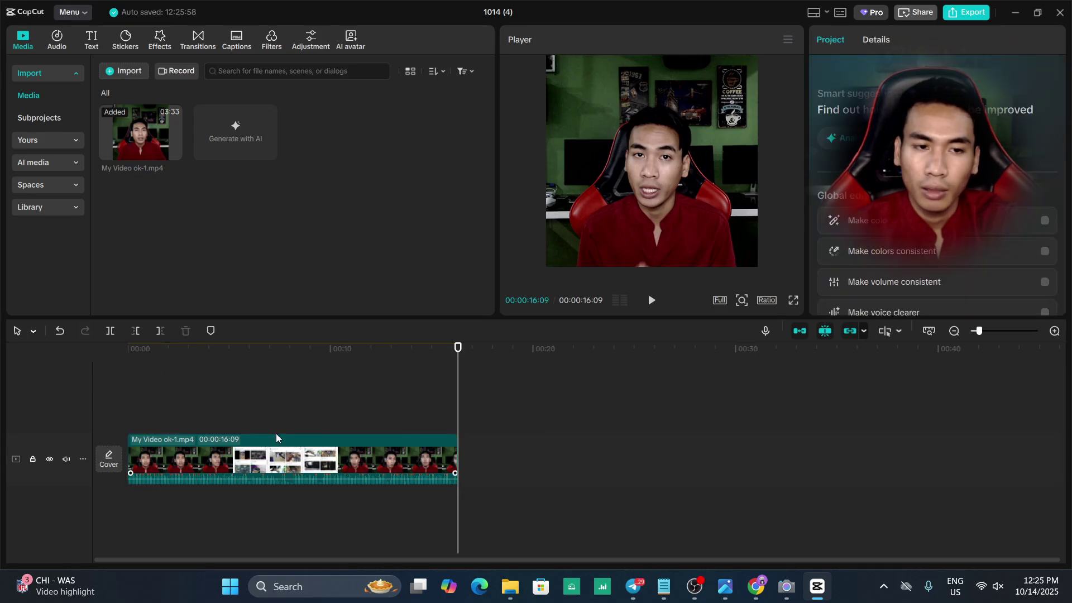
right_click(275, 438)
click(578, 431)
right_click(556, 446)
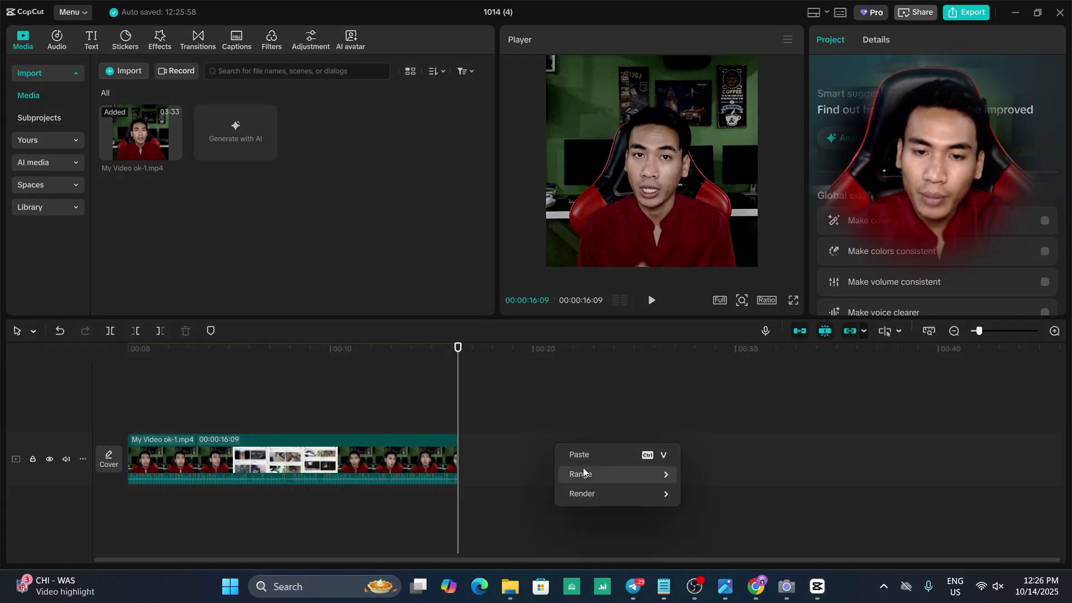
click(580, 455)
- Cut the pasted copy on the upper track and paste it back at 00:00:16:09
right_click(527, 407)
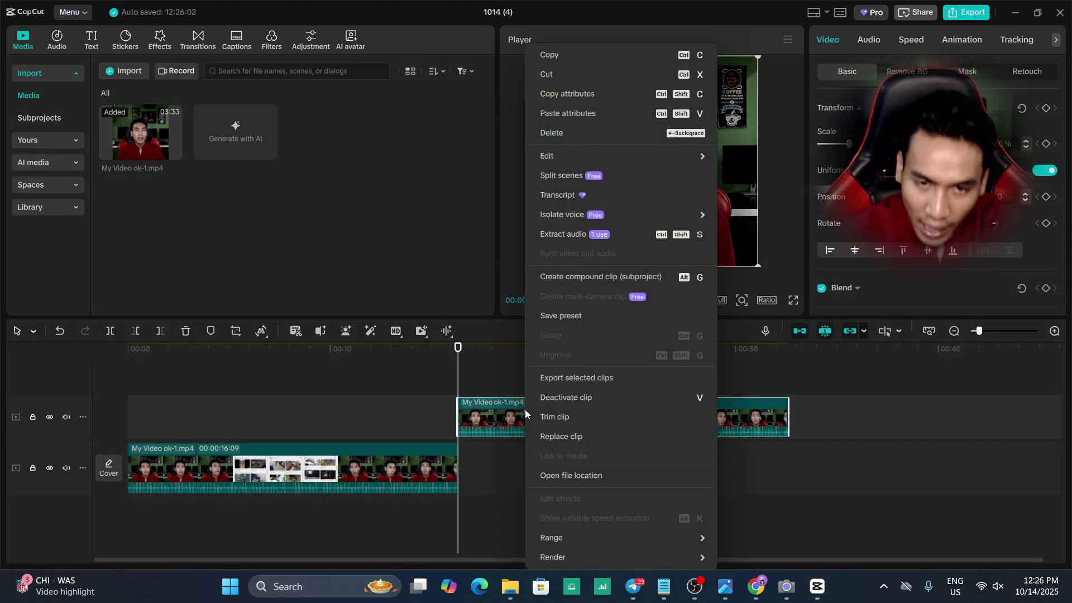
click(552, 74)
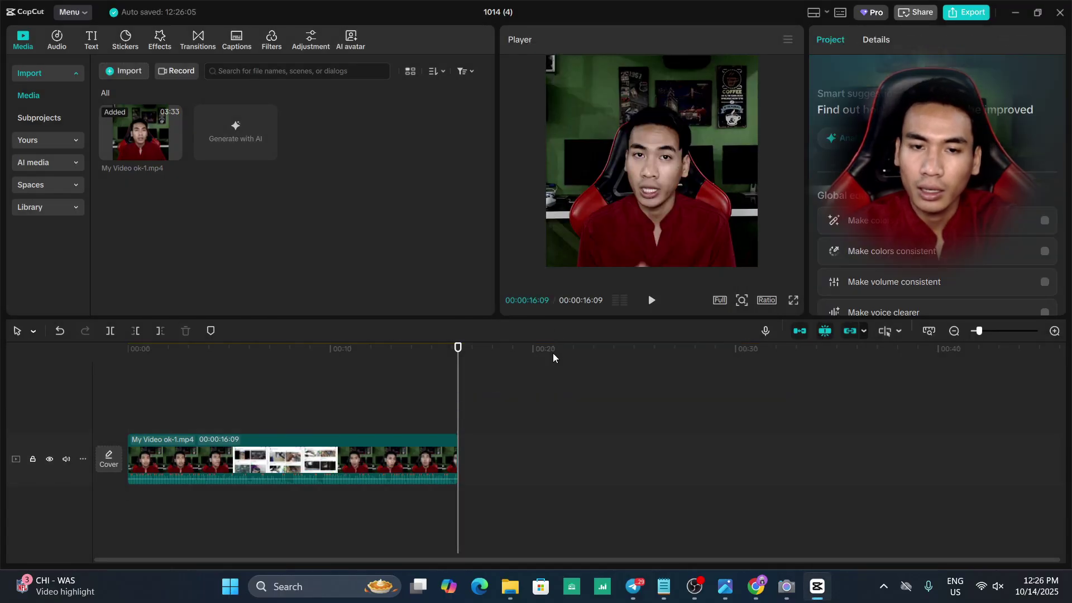
right_click(520, 453)
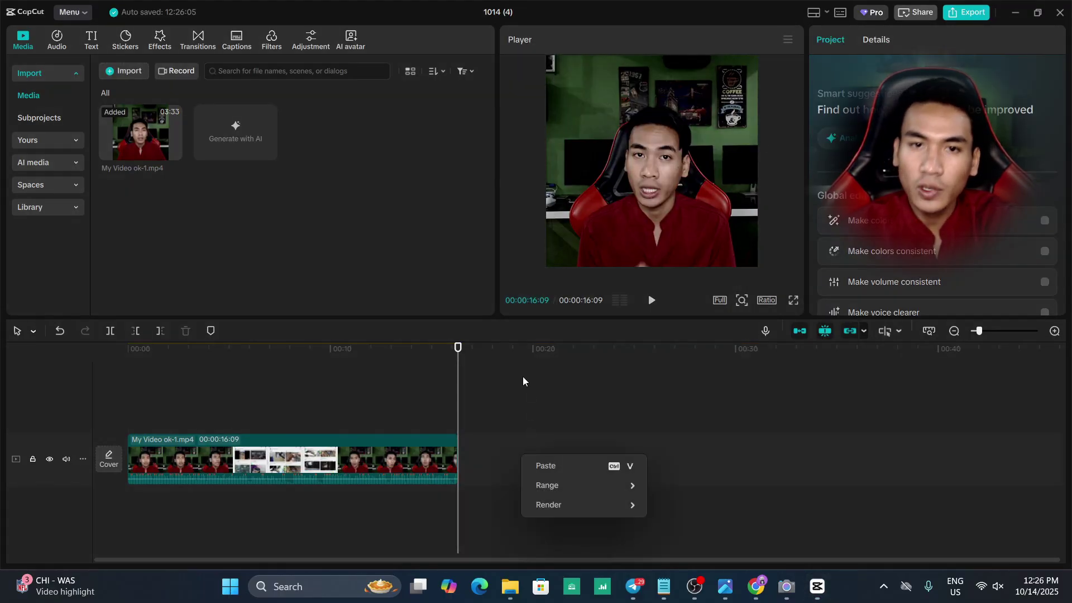
click(552, 465)
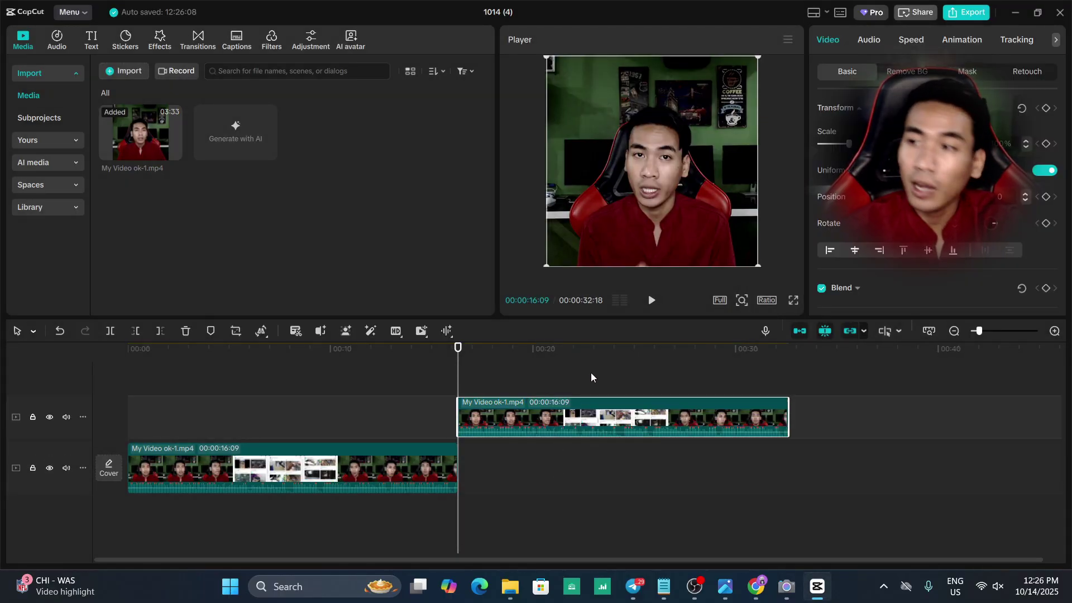
- Move the playhead to 00:00:01:13 and delete the pasted copy from the upper track
drag(410, 349, 206, 369)
click(71, 12)
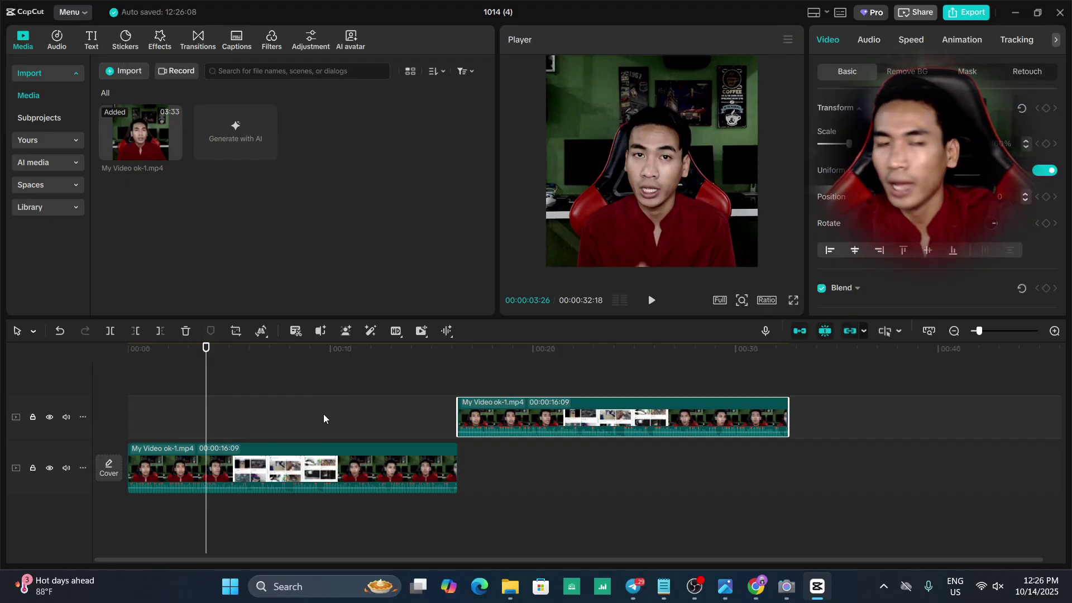
click(156, 345)
click(206, 465)
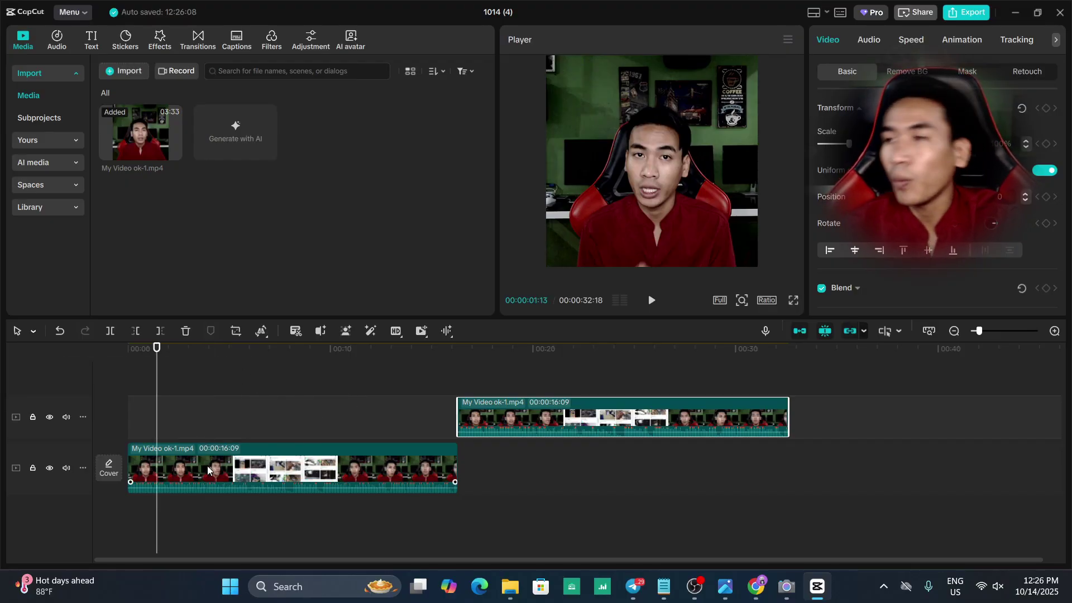
click(219, 463)
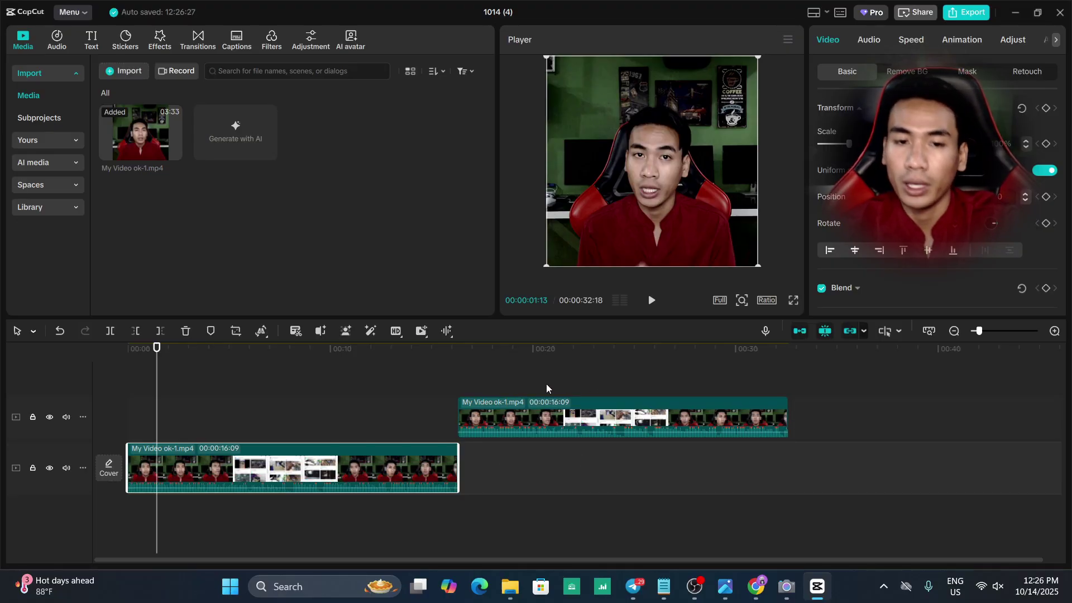
click(528, 405)
key(Delete)
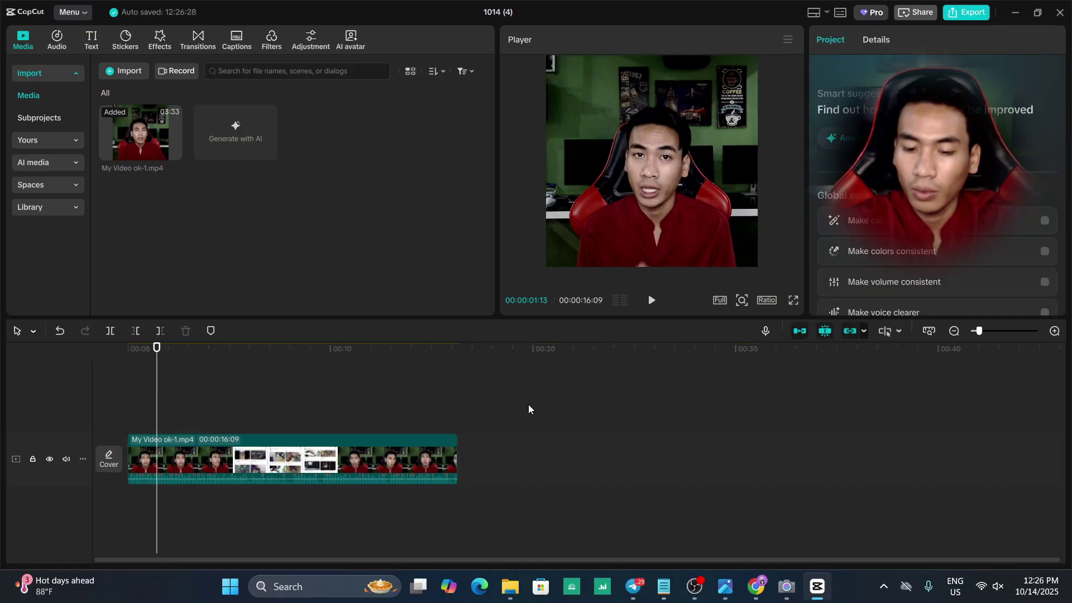
- Paste three copies of the clip, stacked on separate tracks, at the original clip's end, 00:00:16:09
click(484, 345)
key(ctrl+v)
key(ctrl+v)
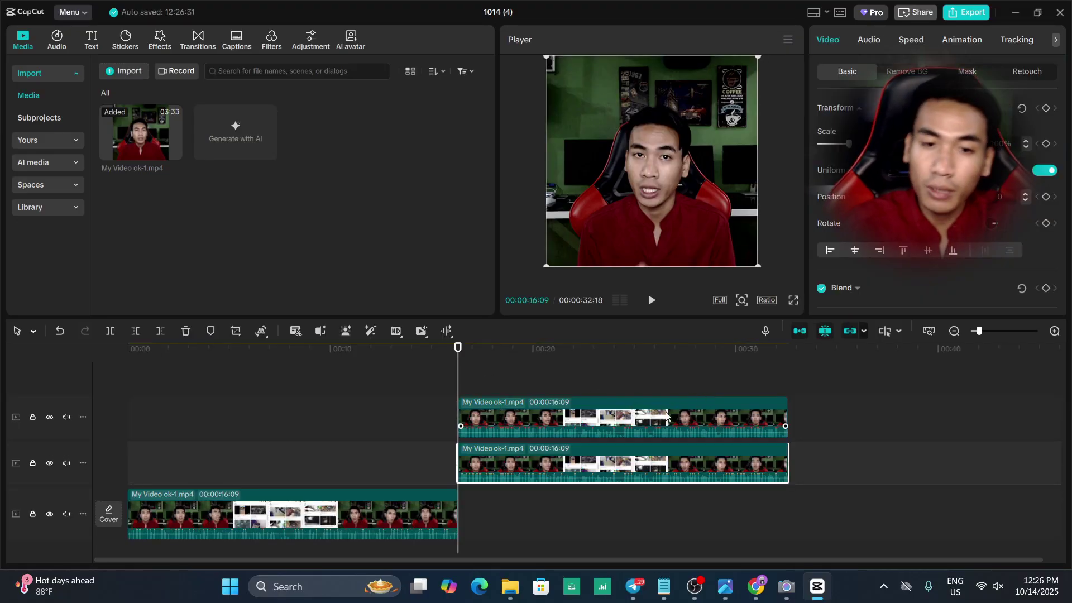
key(ctrl+v)
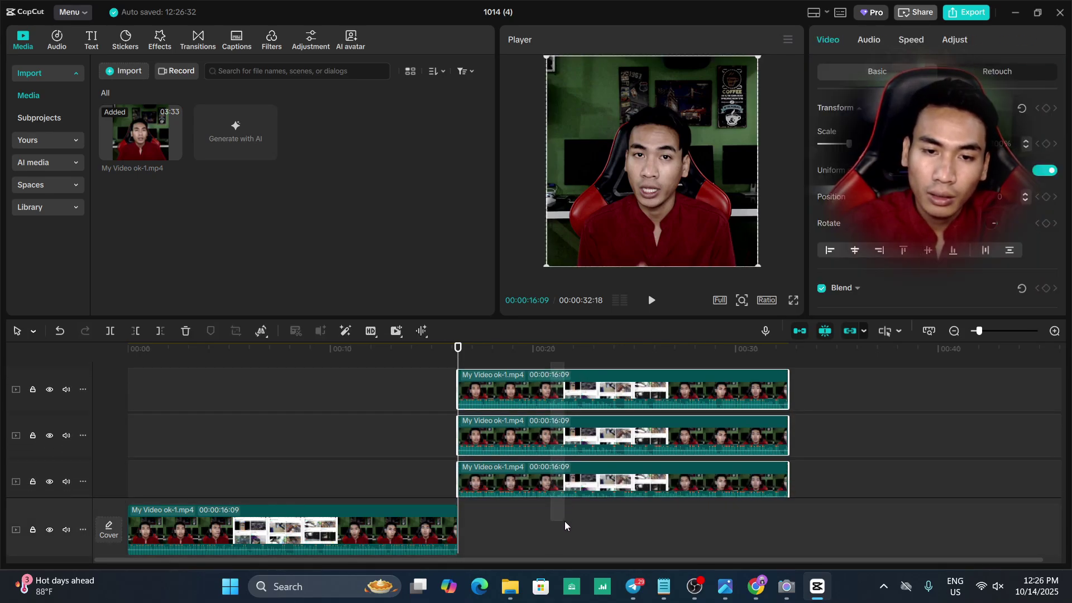
- Cut the three stacked copies of My Video ok-1.mp4 together and paste them back at the original clip's end, 00:00:16:09
click(608, 433)
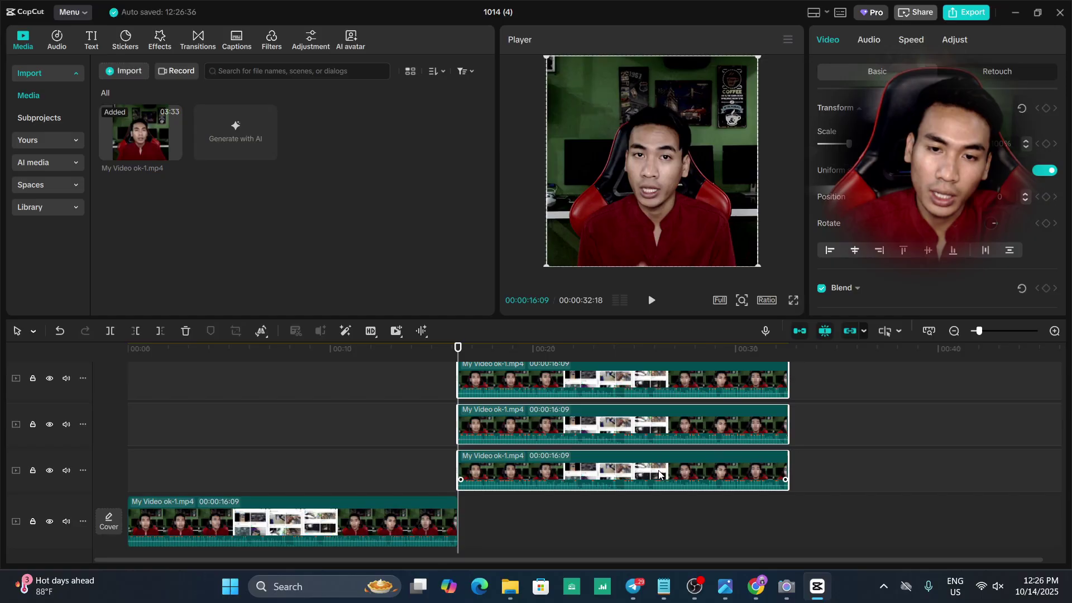
scroll(728, 458, up, 1)
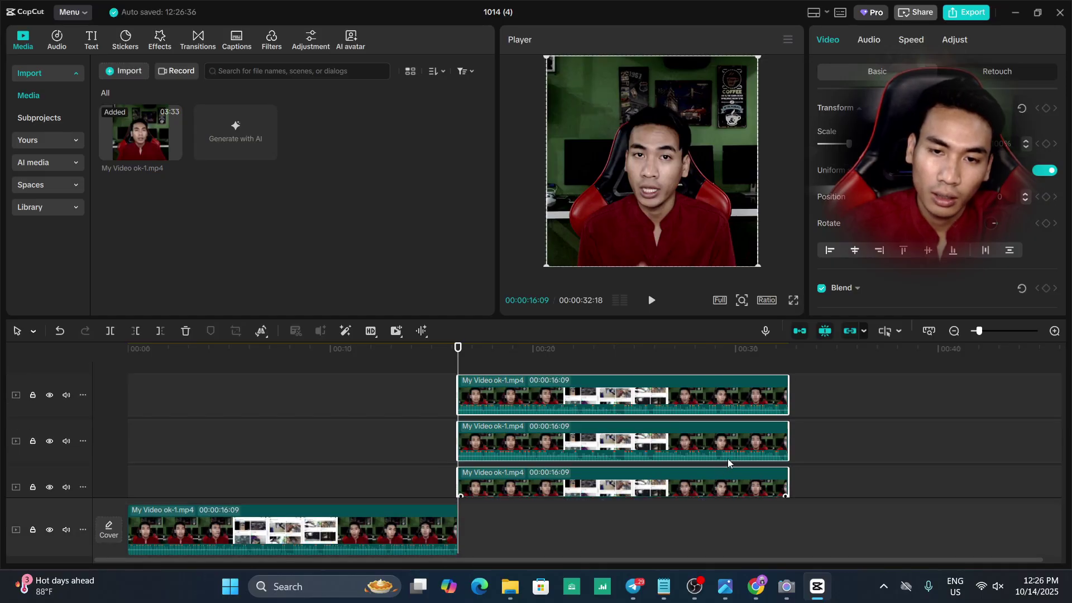
right_click(603, 391)
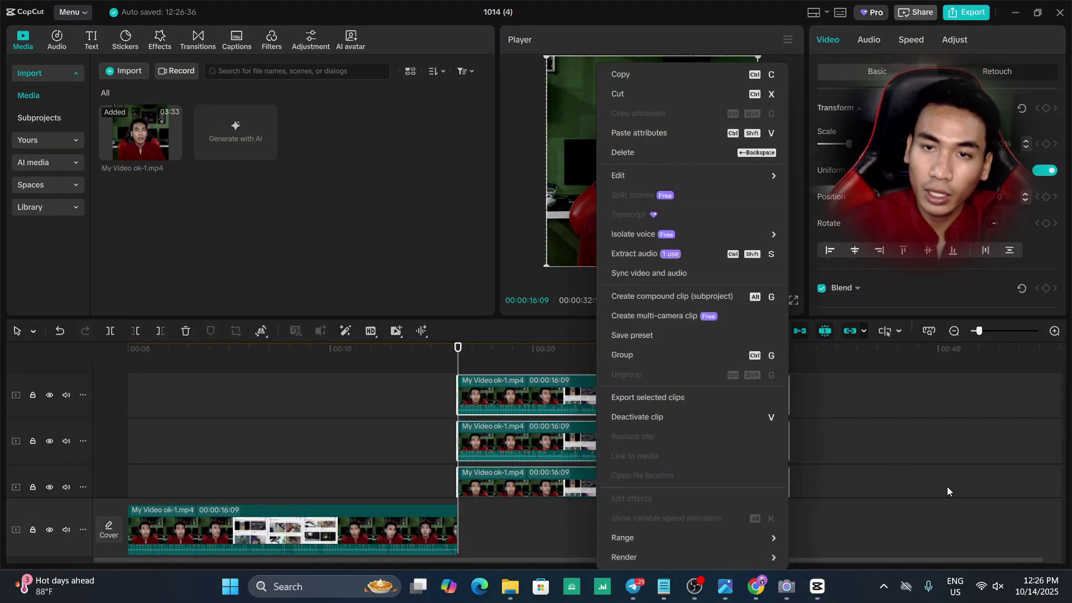
click(602, 367)
click(596, 462)
scroll(792, 471, down, 1)
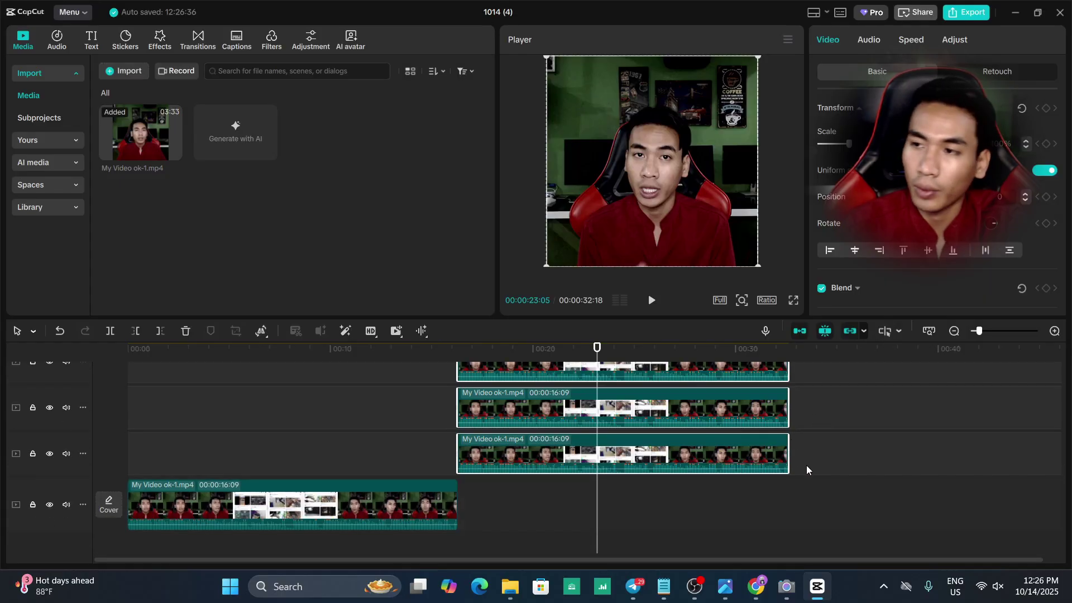
key(ctrl+x)
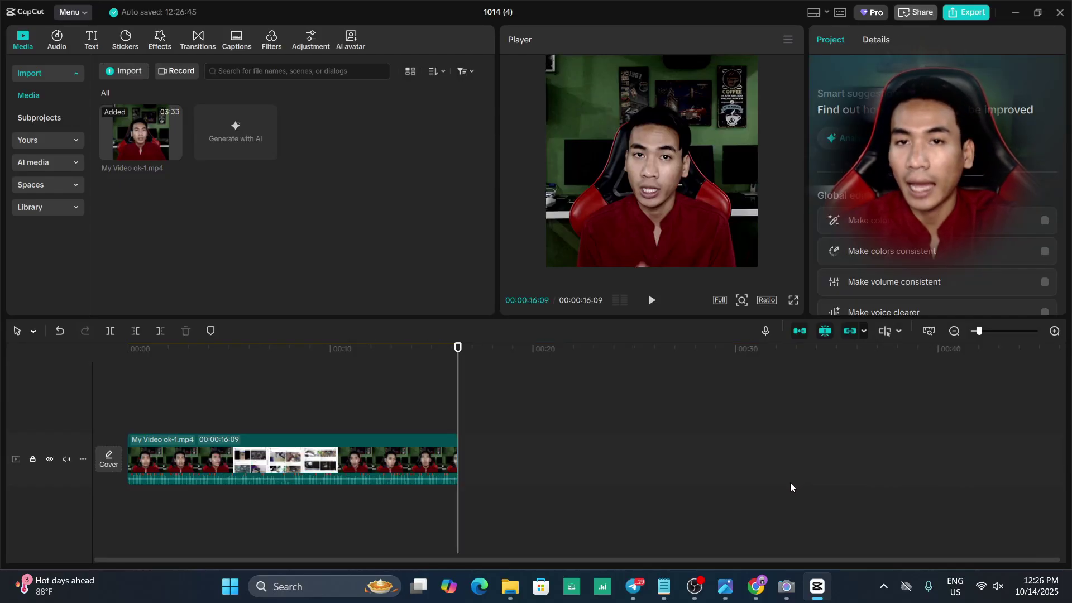
key(ctrl+v)
scroll(773, 492, down, 3)
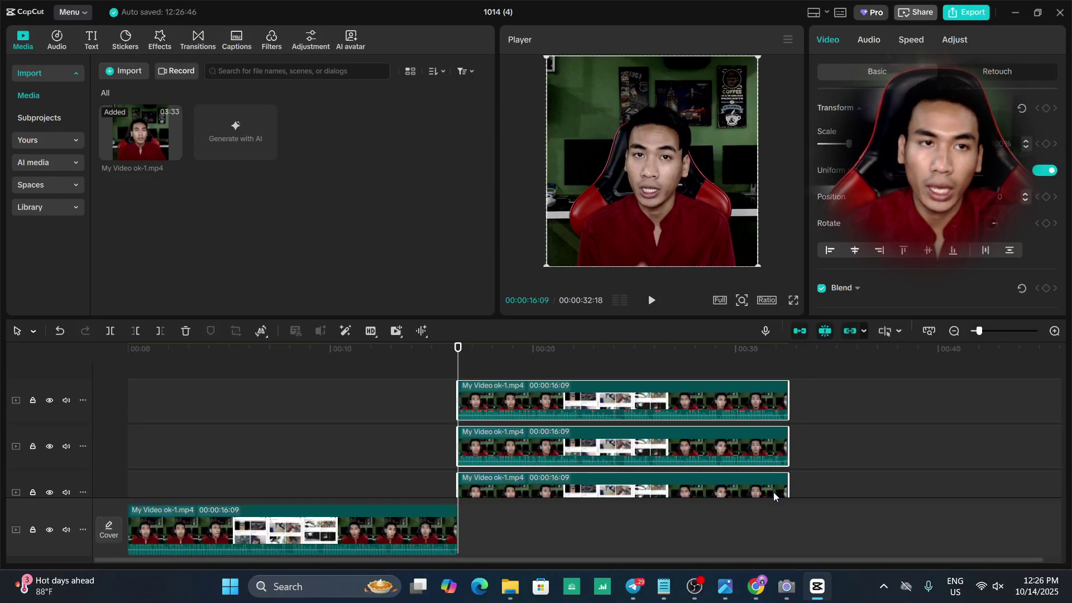
scroll(829, 434, up, 1)
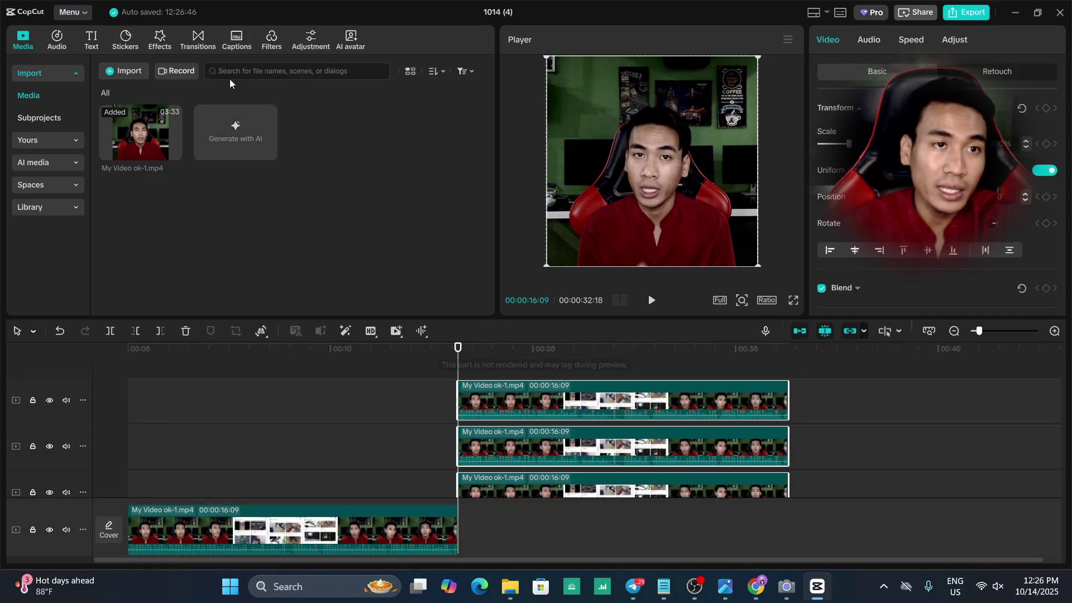
- Move the playhead to 00:00:07:29 and delete only the copy on the topmost track
click(87, 11)
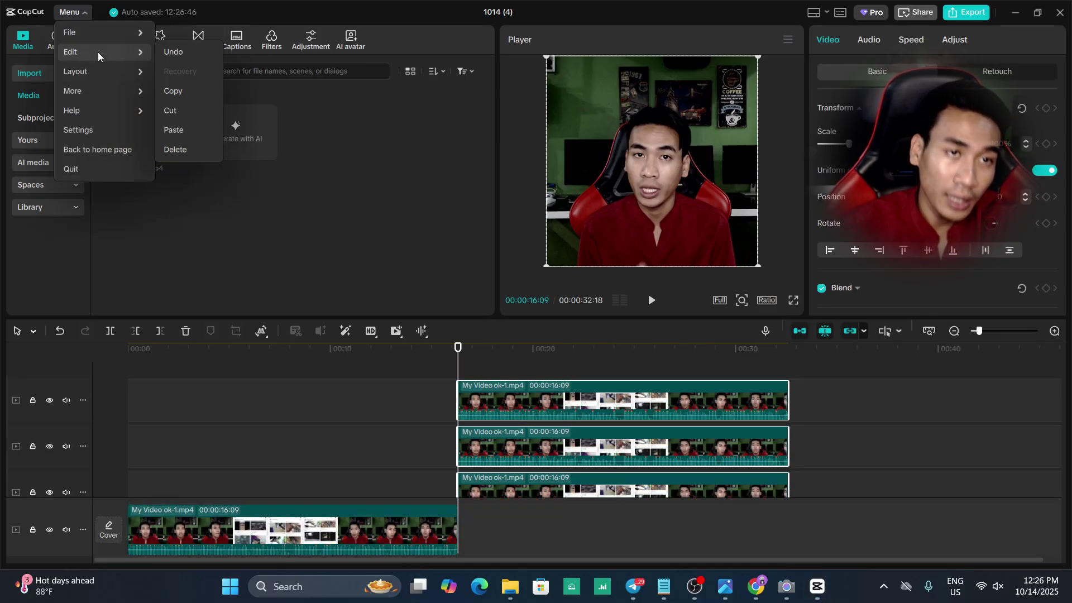
mouse_move(115, 53)
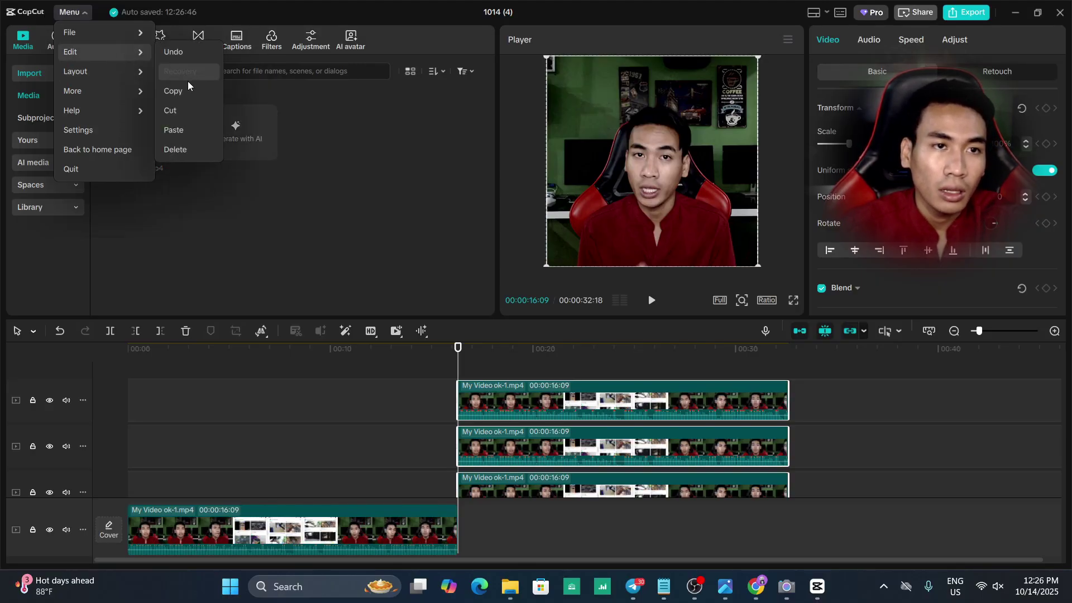
click(191, 150)
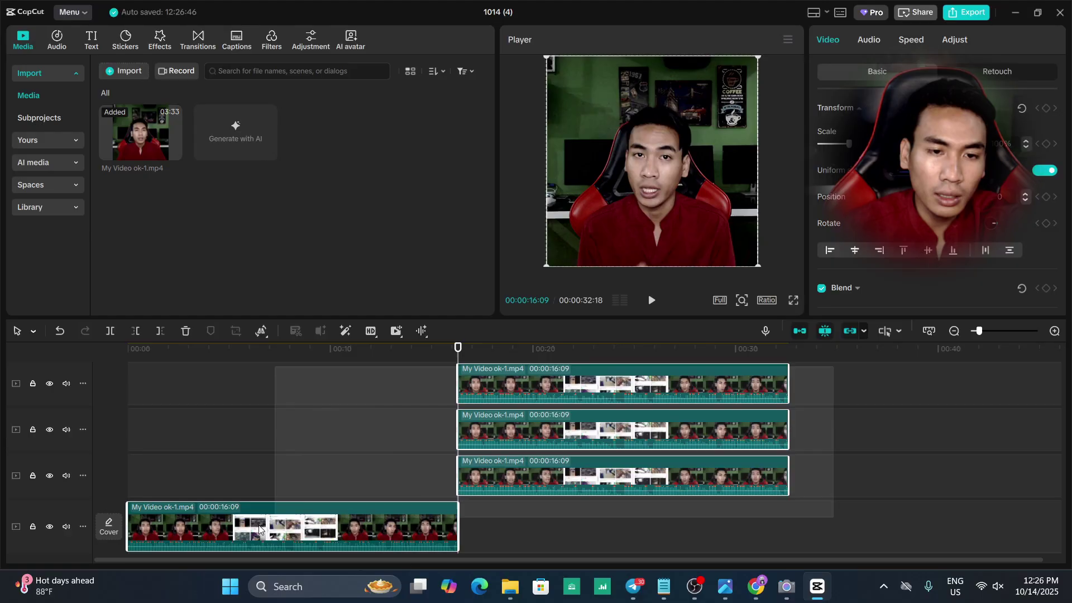
drag(259, 525, 834, 365)
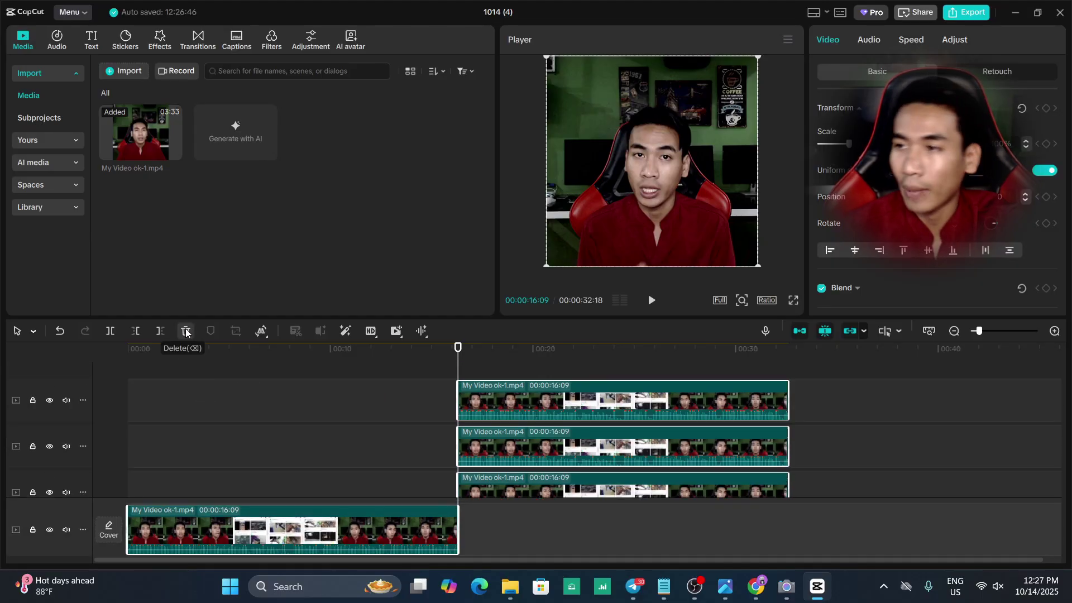
click(289, 391)
click(520, 398)
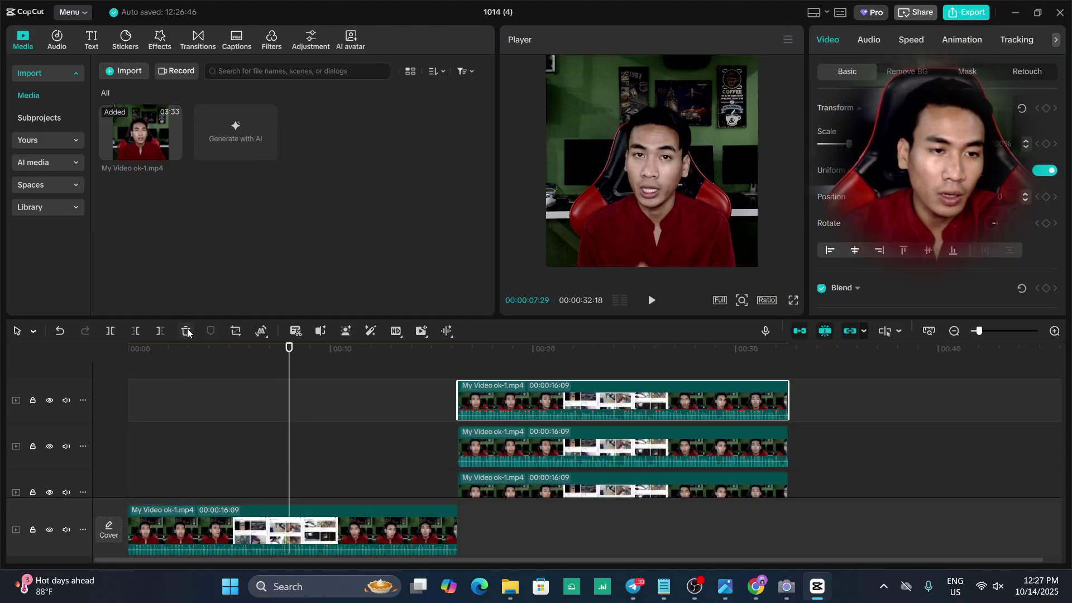
click(192, 331)
- Delete the two remaining pasted copies one after the other, leaving only the original clip on the main track
click(501, 394)
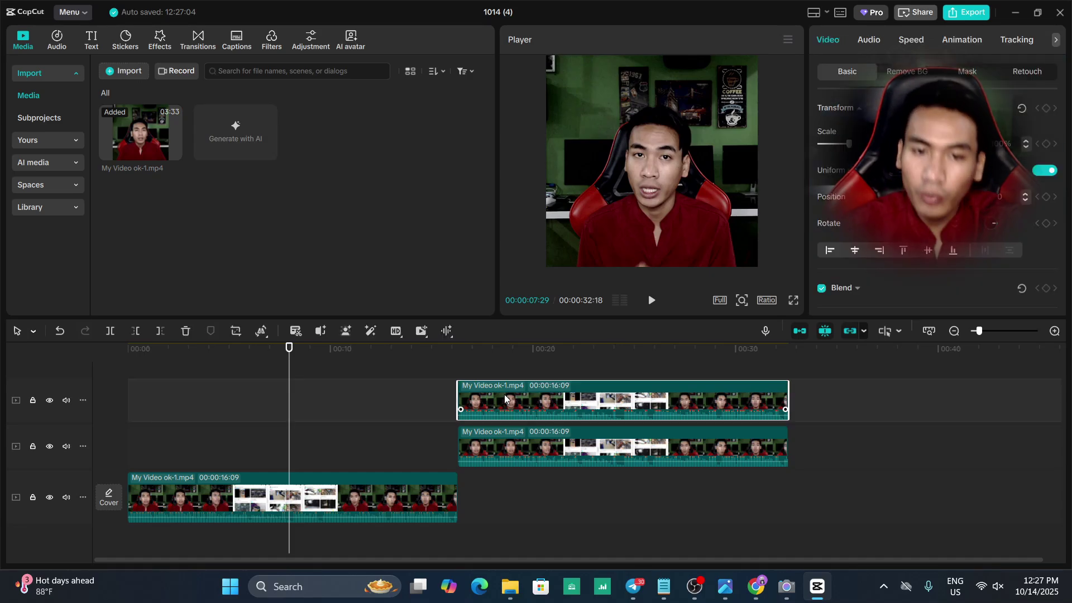
right_click(507, 394)
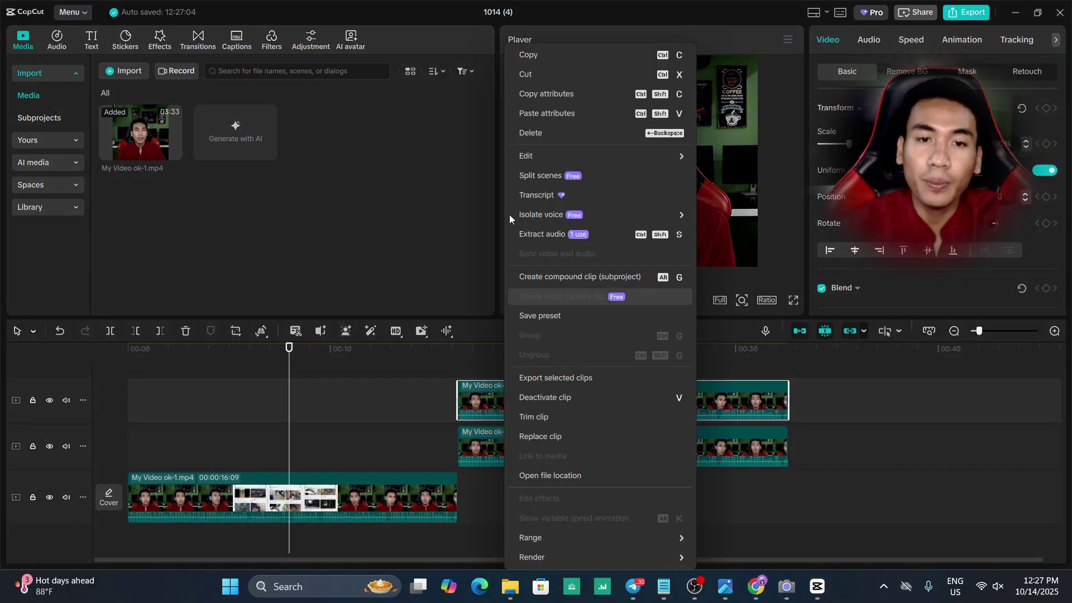
click(537, 132)
click(537, 406)
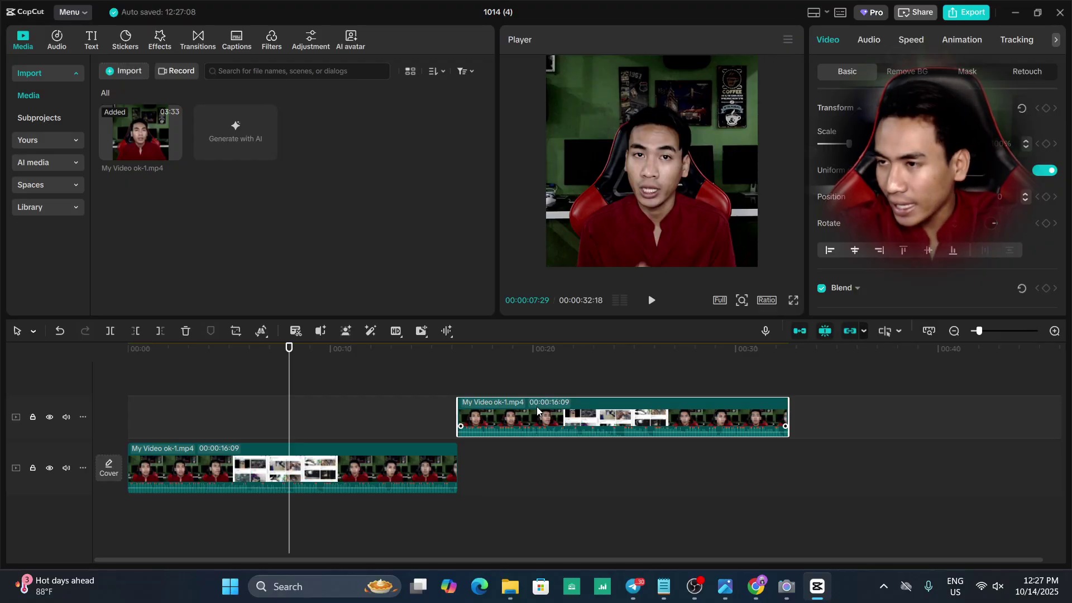
key(Delete)
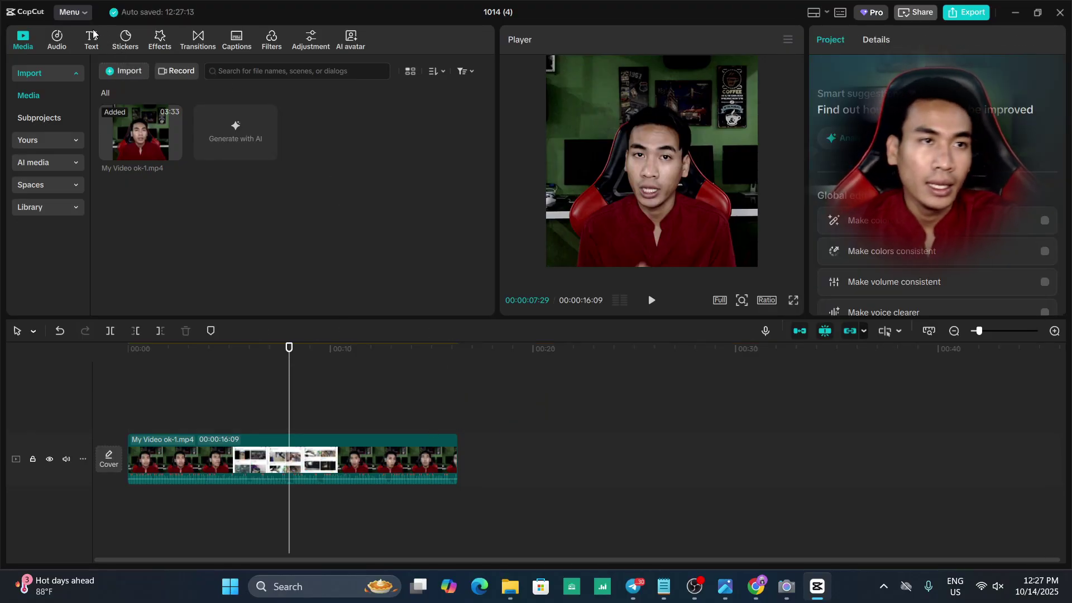
click(70, 11)
mouse_move(86, 50)
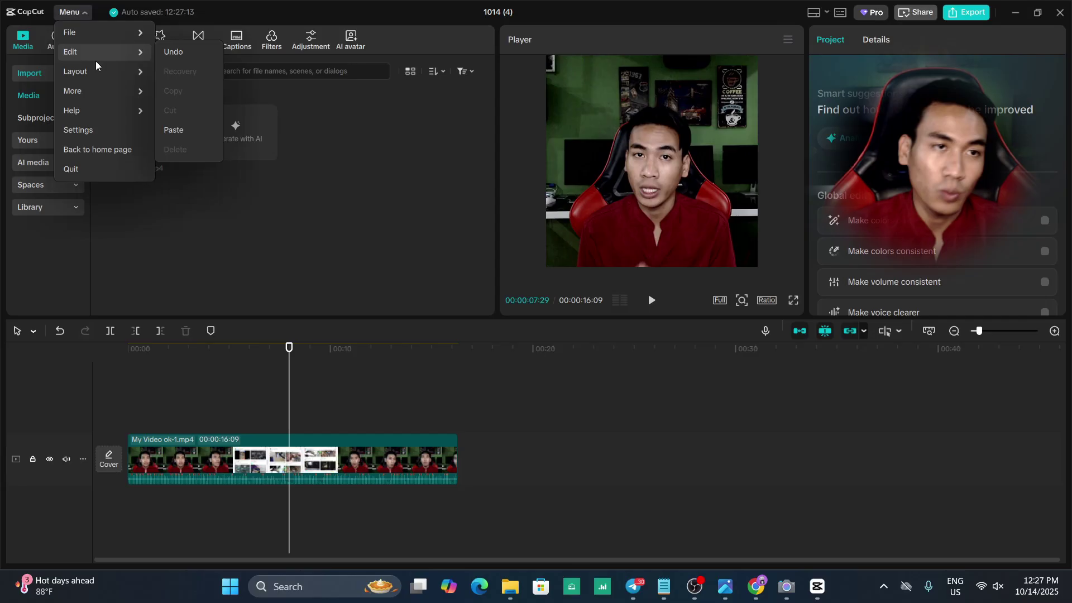
mouse_move(95, 72)
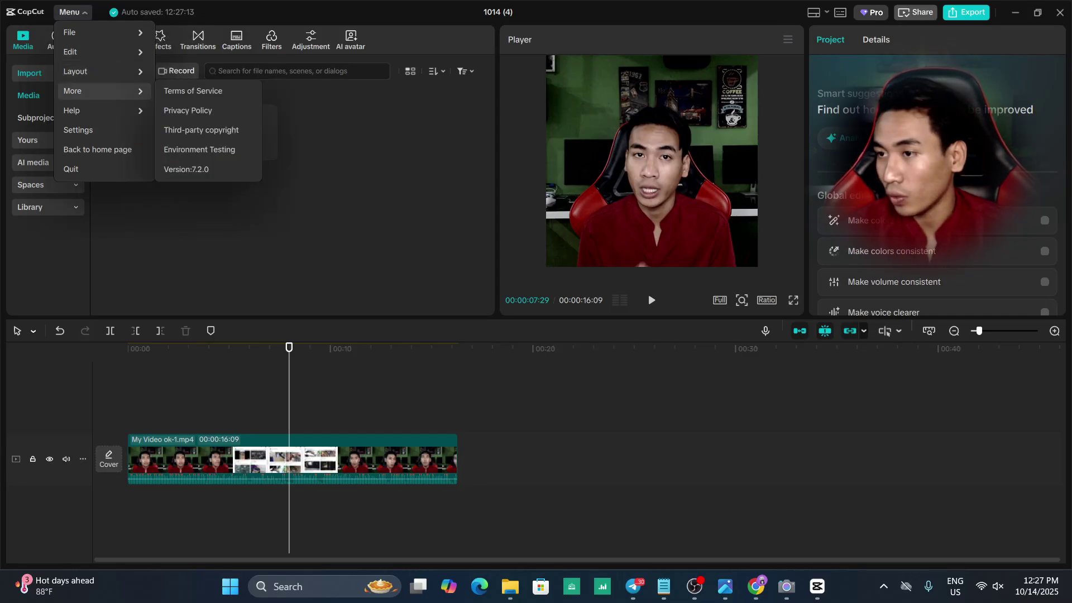